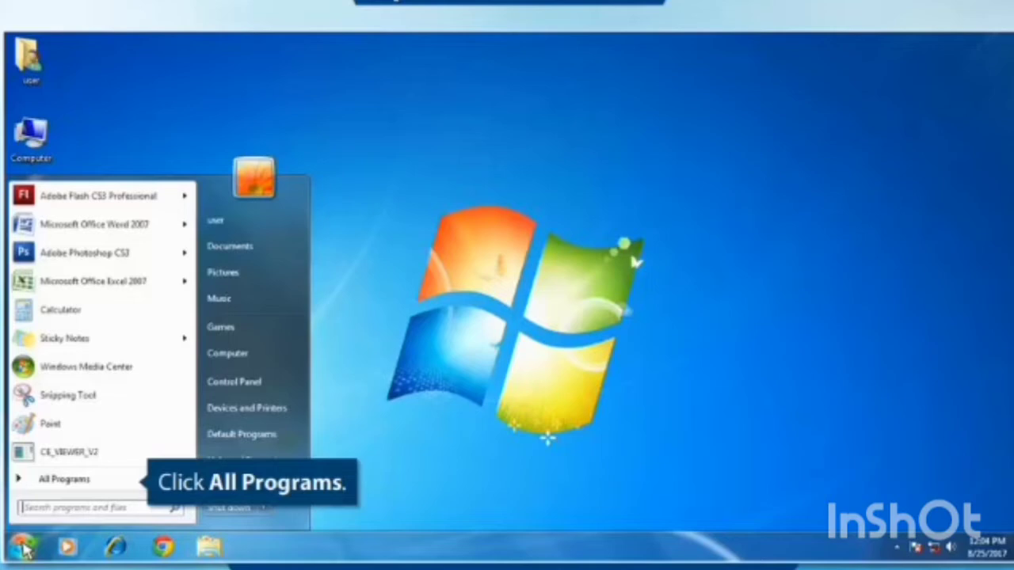
# Open Paint from the Accessories folder in the full program list.
pyautogui.click(94, 480)
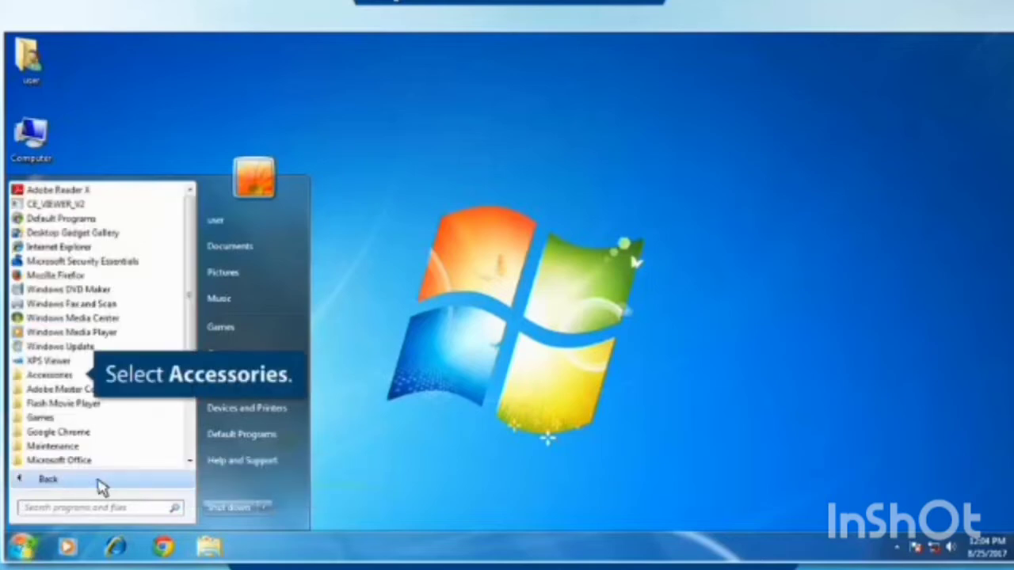
pyautogui.click(85, 376)
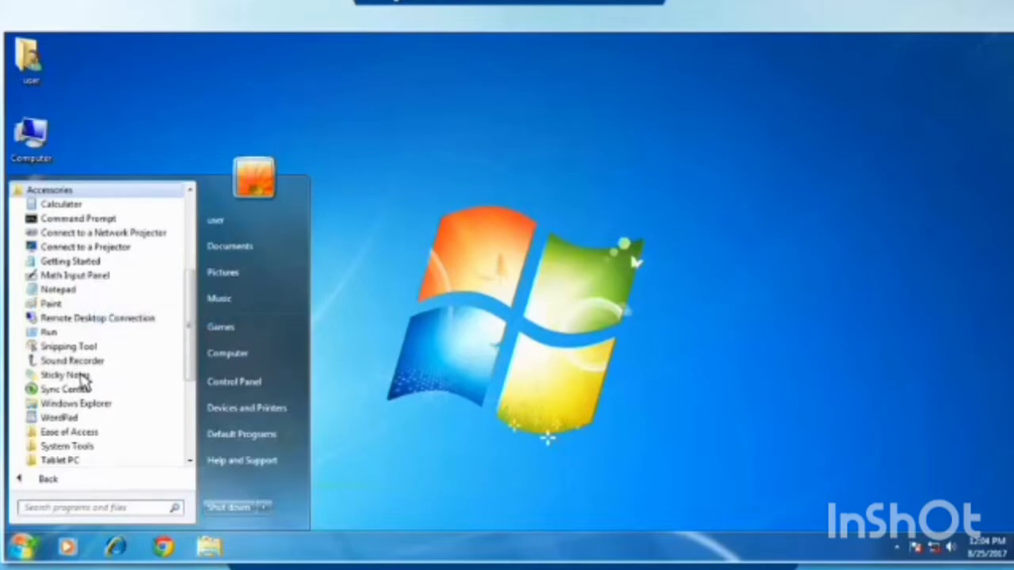
pyautogui.click(76, 305)
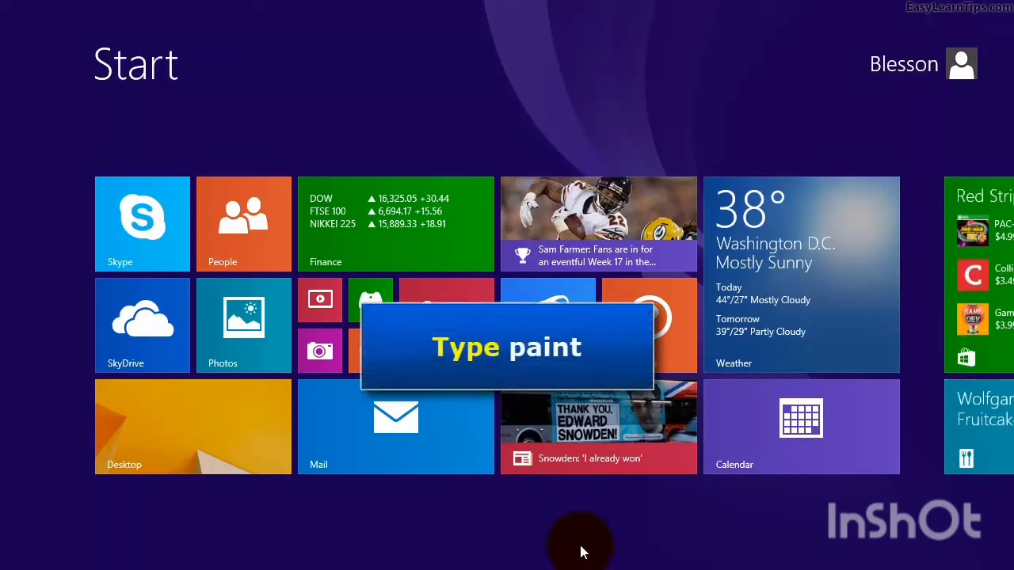
# Search the Start screen for "paint", open Paint and close its window.
pyautogui.write('paint')
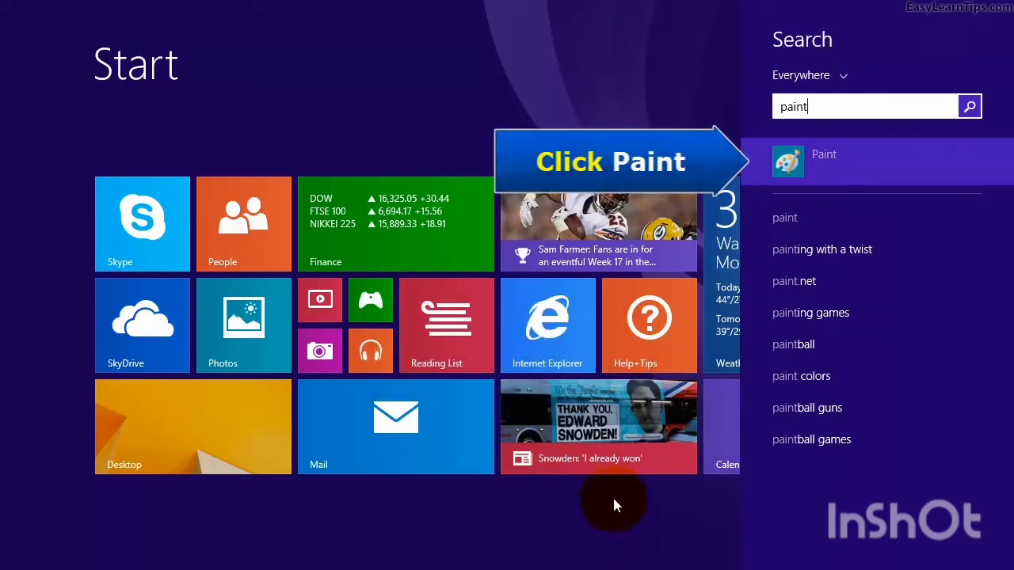
pyautogui.click(824, 170)
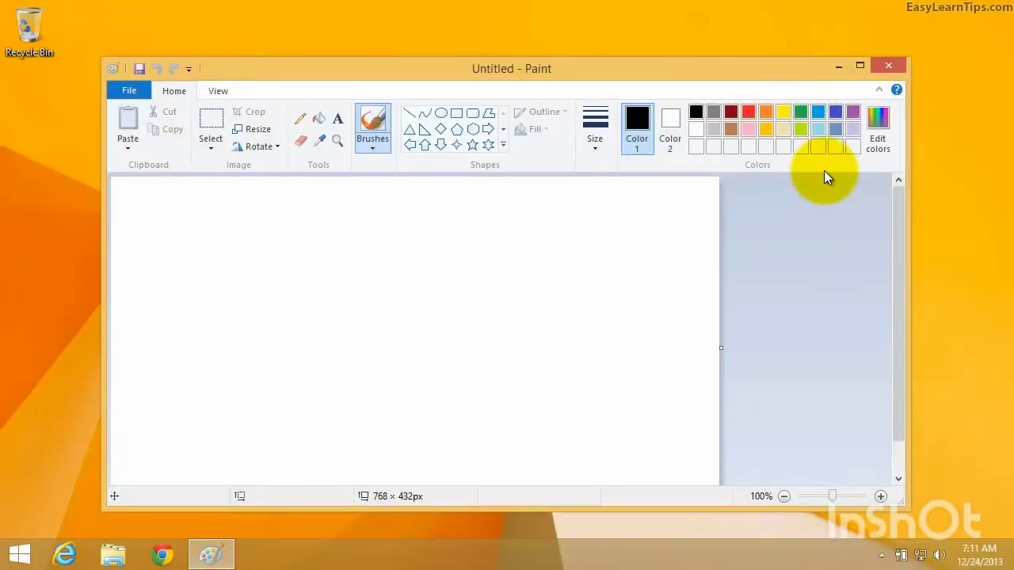
pyautogui.click(901, 63)
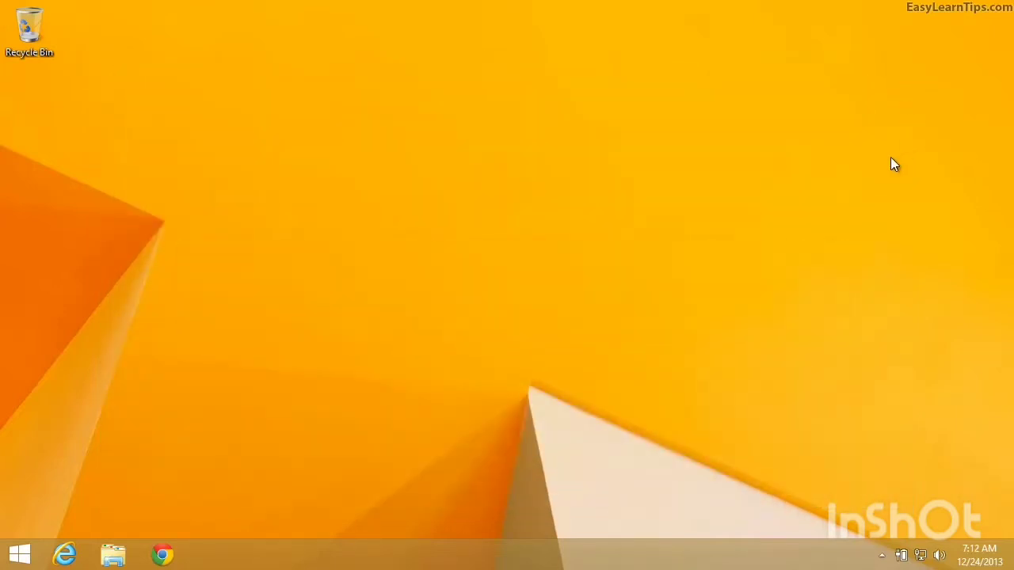
# Open Paint from the Windows Accessories group in the full apps list.
pyautogui.click(17, 554)
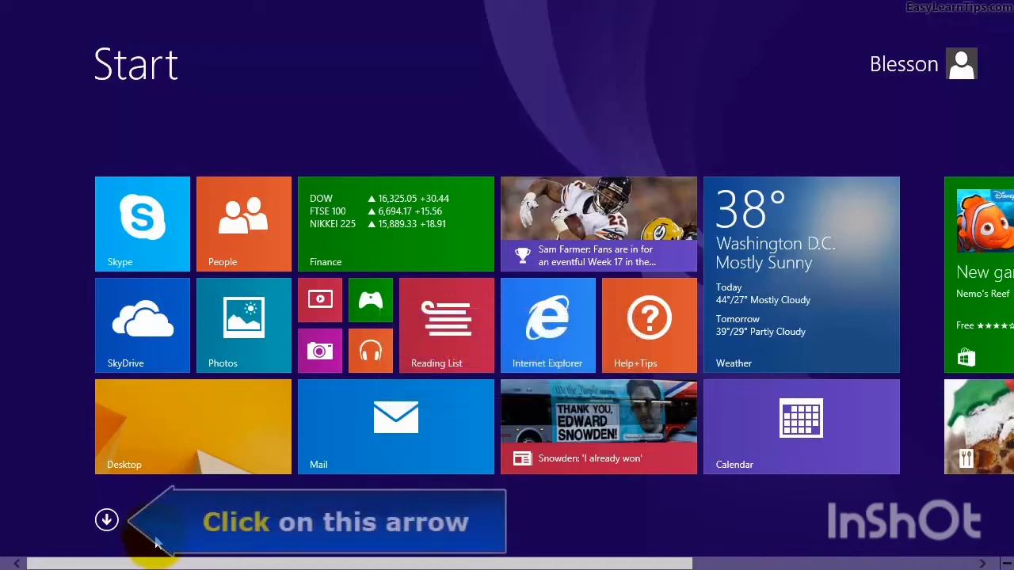
pyautogui.click(107, 520)
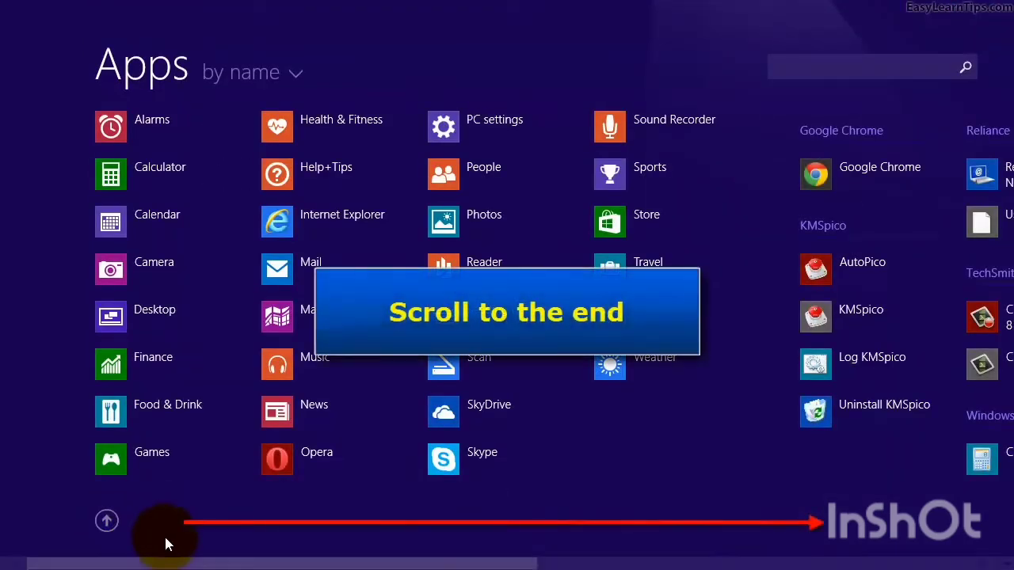
pyautogui.moveTo(190, 561); pyautogui.dragTo(890, 549)
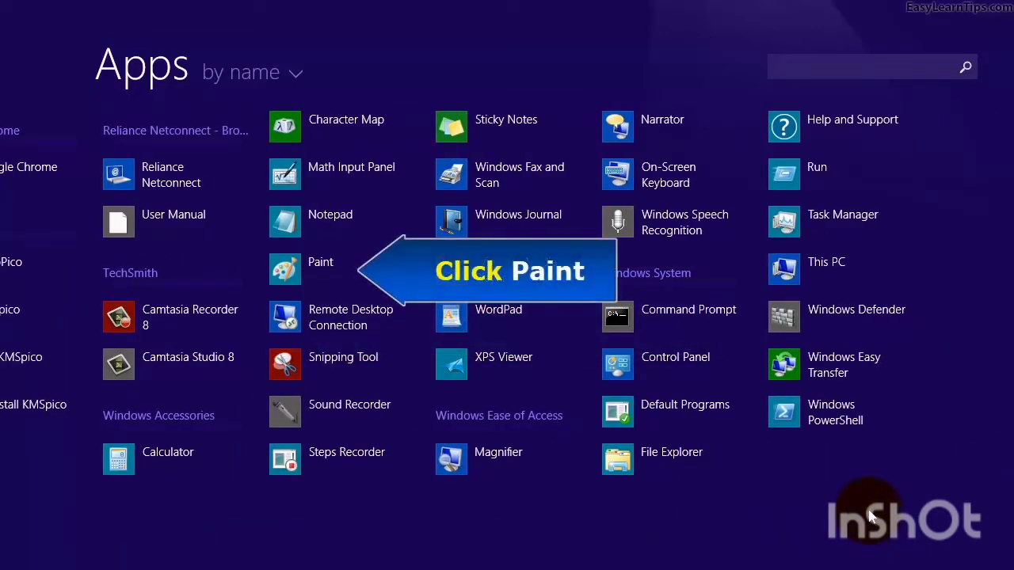
pyautogui.click(314, 276)
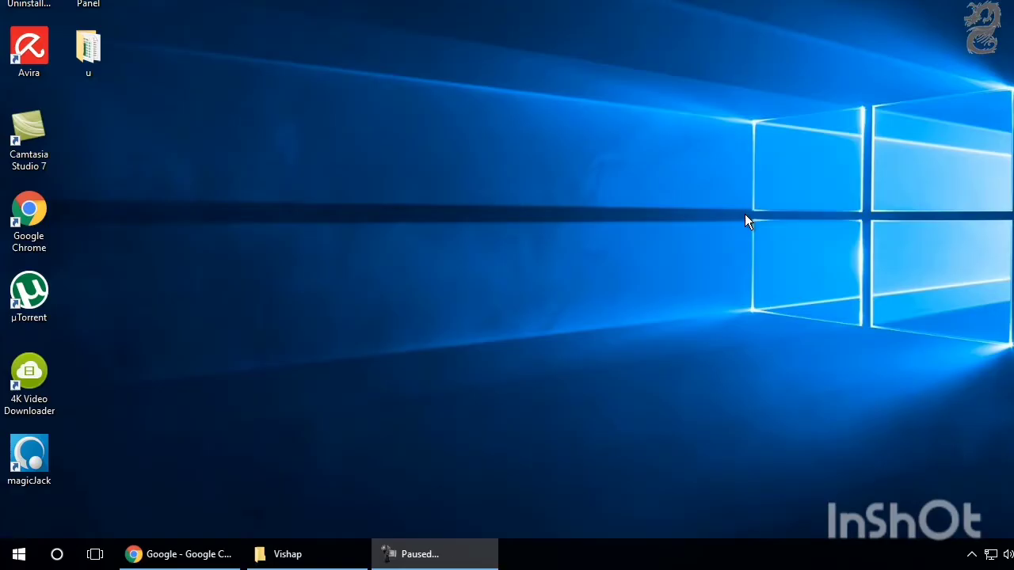
# Expand the Windows Accessories folder in the installed programs list and open Paint from it.
pyautogui.click(28, 561)
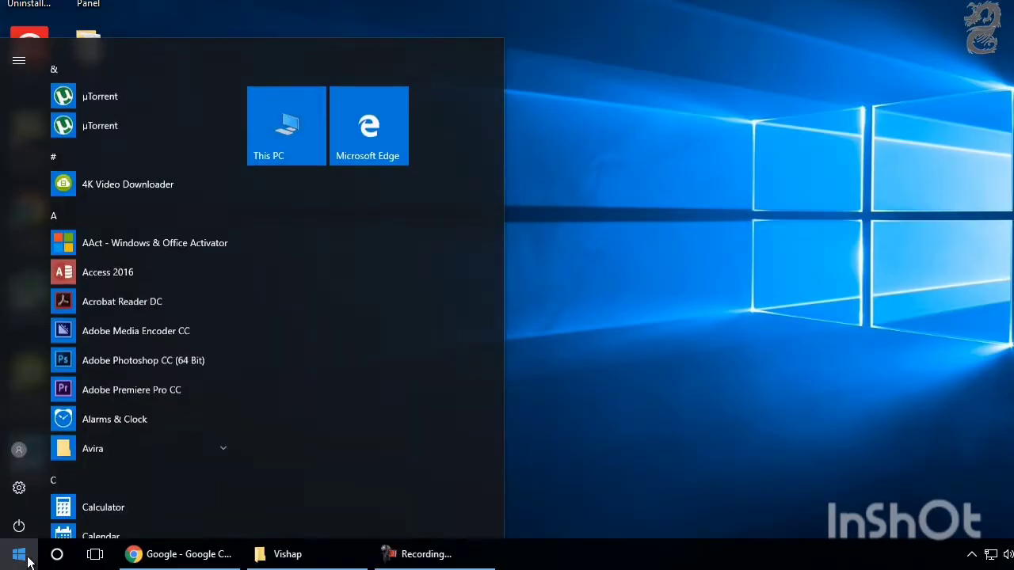
pyautogui.scroll(-5, 152, 385)
pyautogui.scroll(-10, 152, 385)
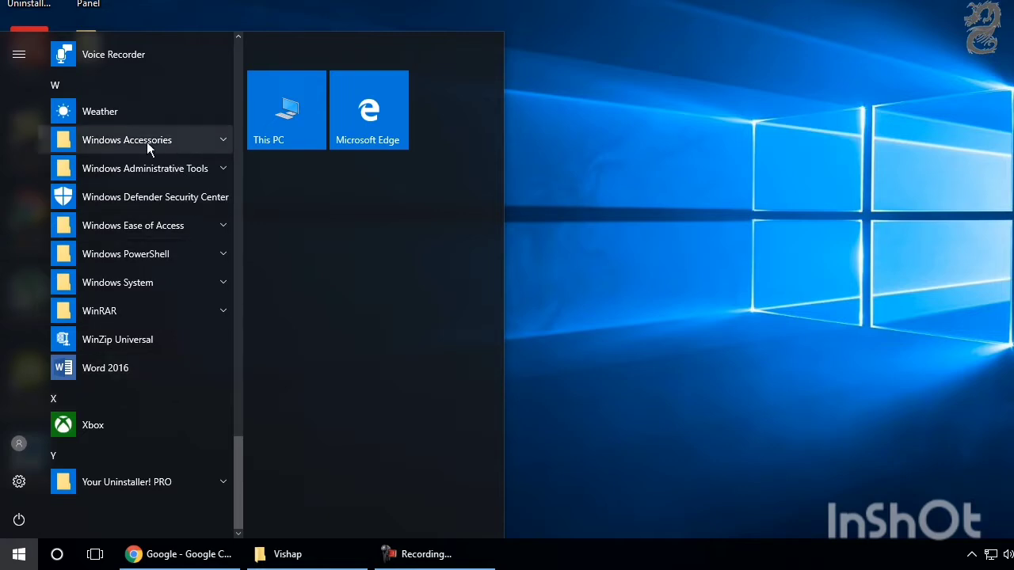
pyautogui.click(150, 143)
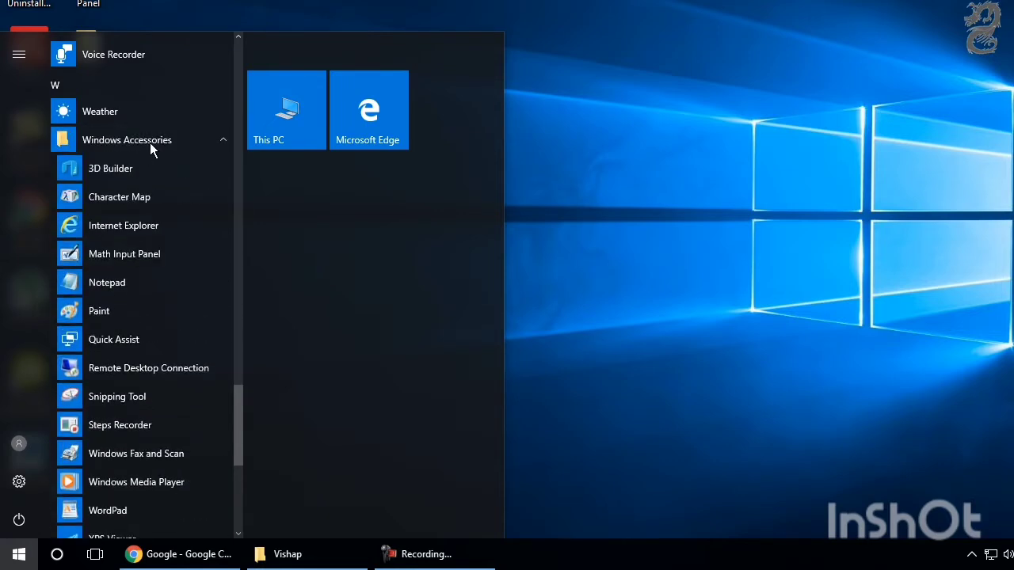
pyautogui.click(124, 311)
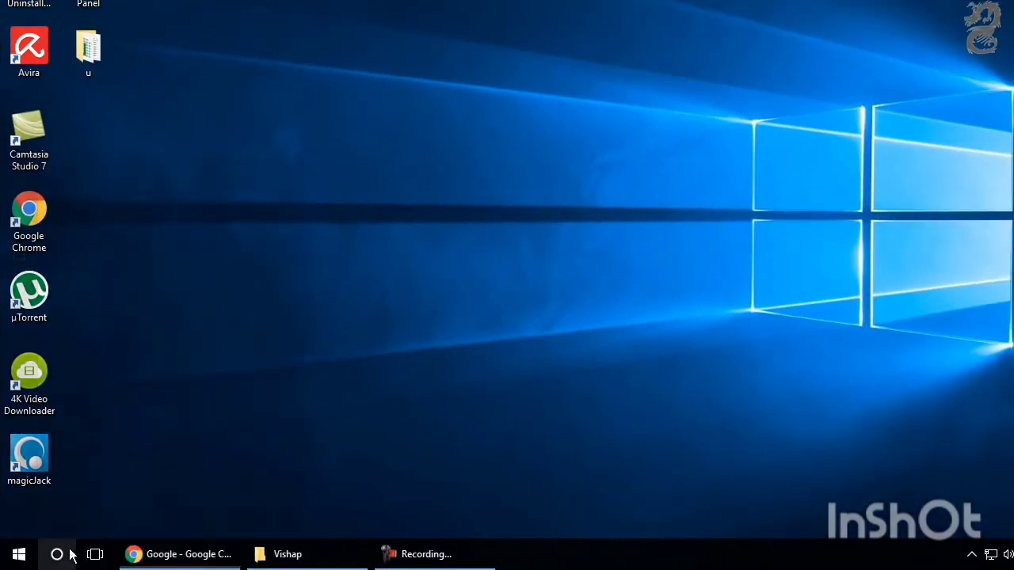
# Search Windows for "paint" and open the Paint desktop app.
pyautogui.click(59, 554)
pyautogui.write('p')
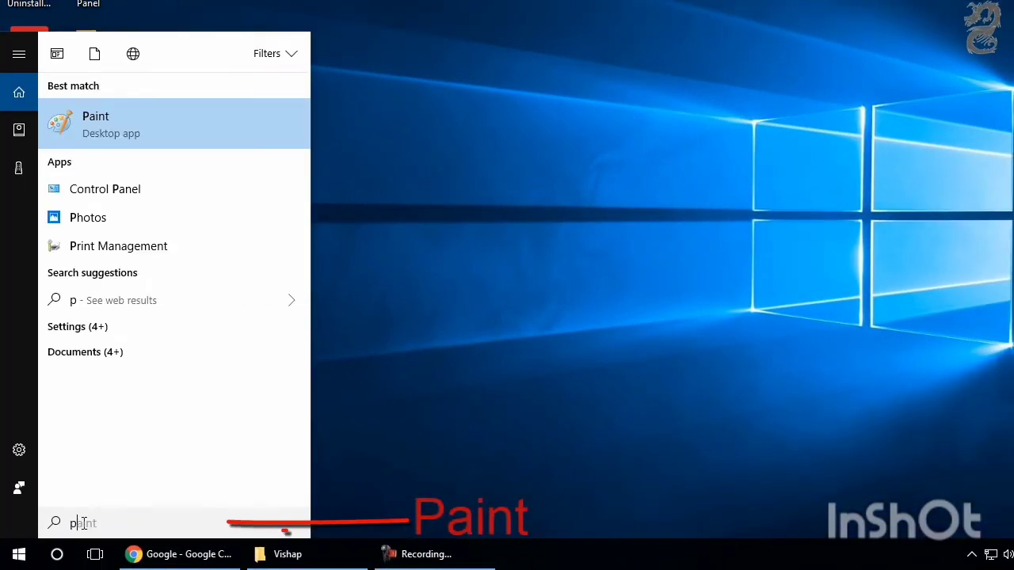
pyautogui.write('aint')
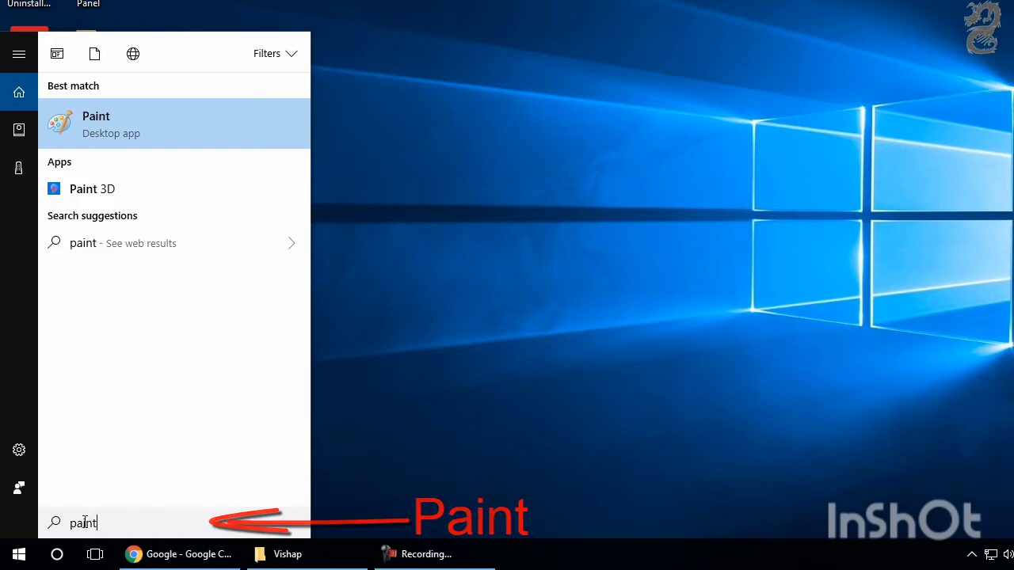
pyautogui.click(123, 121)
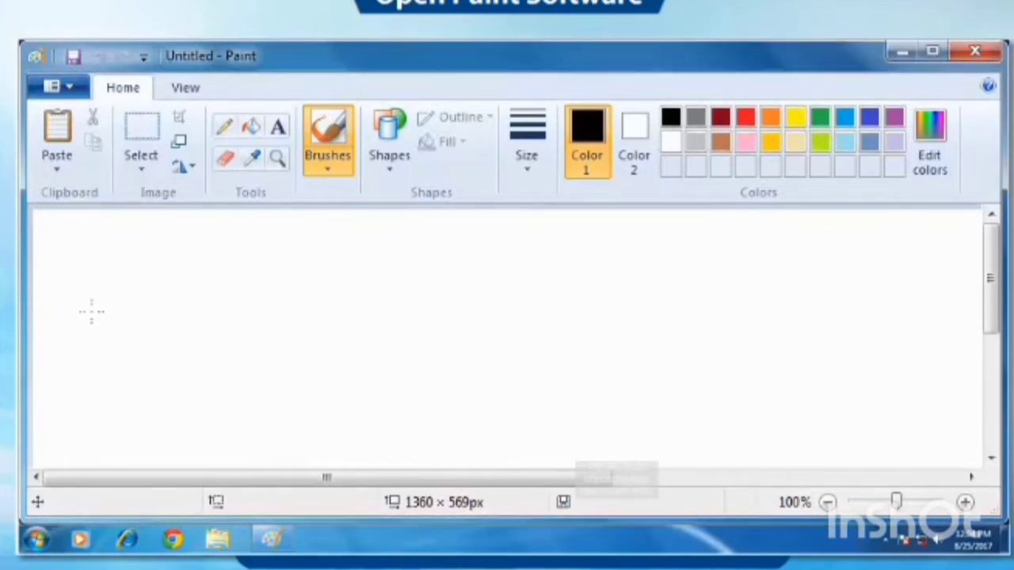
# Minimise the Paint window and bring it back onto the desktop.
pyautogui.click(902, 54)
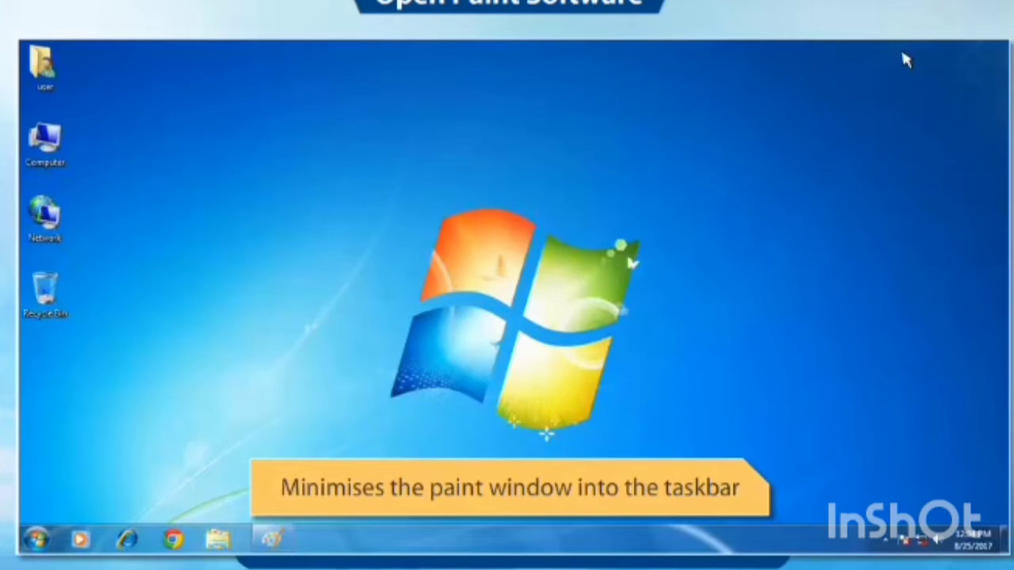
pyautogui.click(272, 540)
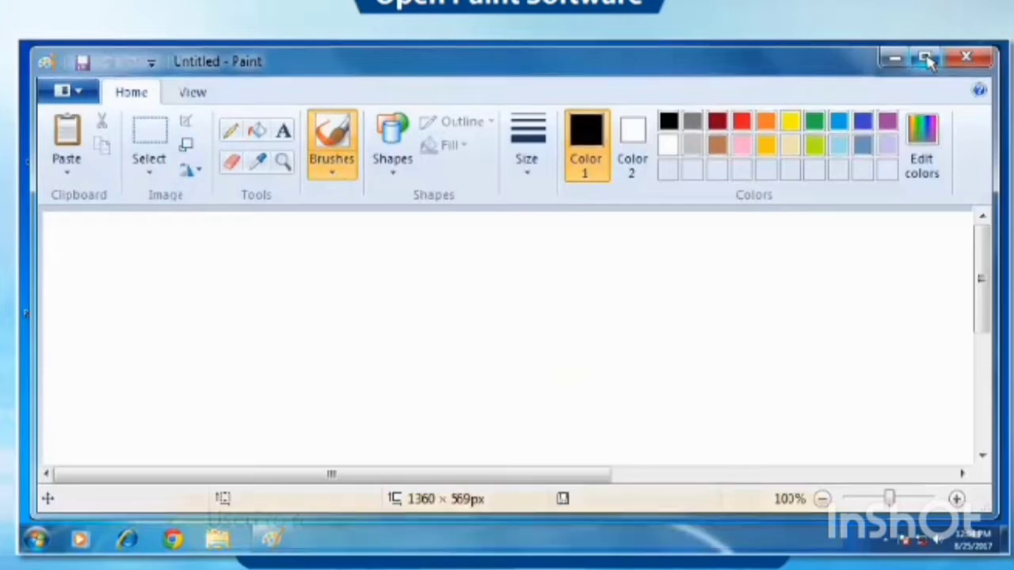
# Maximise the Paint window and close it.
pyautogui.click(928, 61)
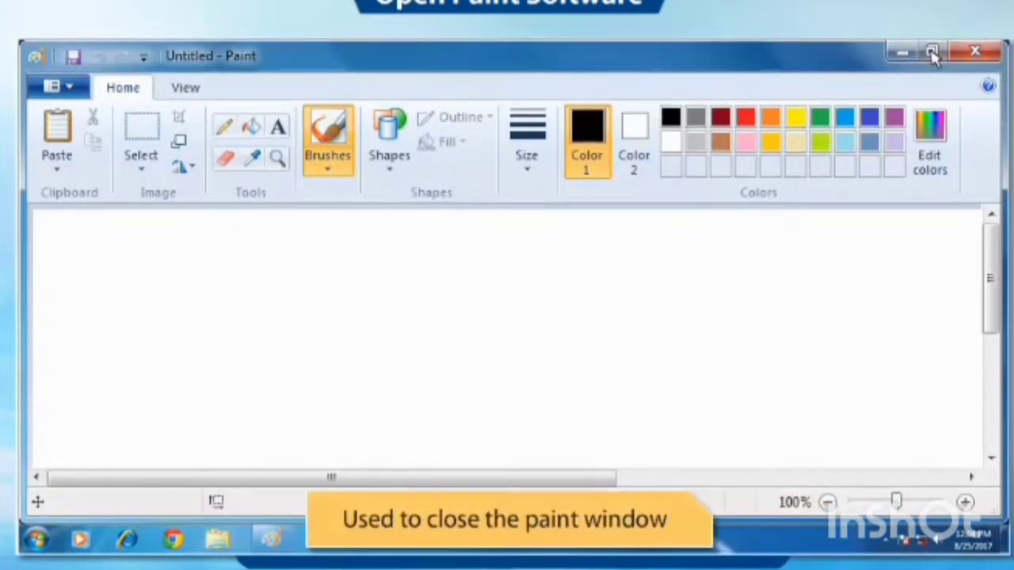
pyautogui.click(975, 54)
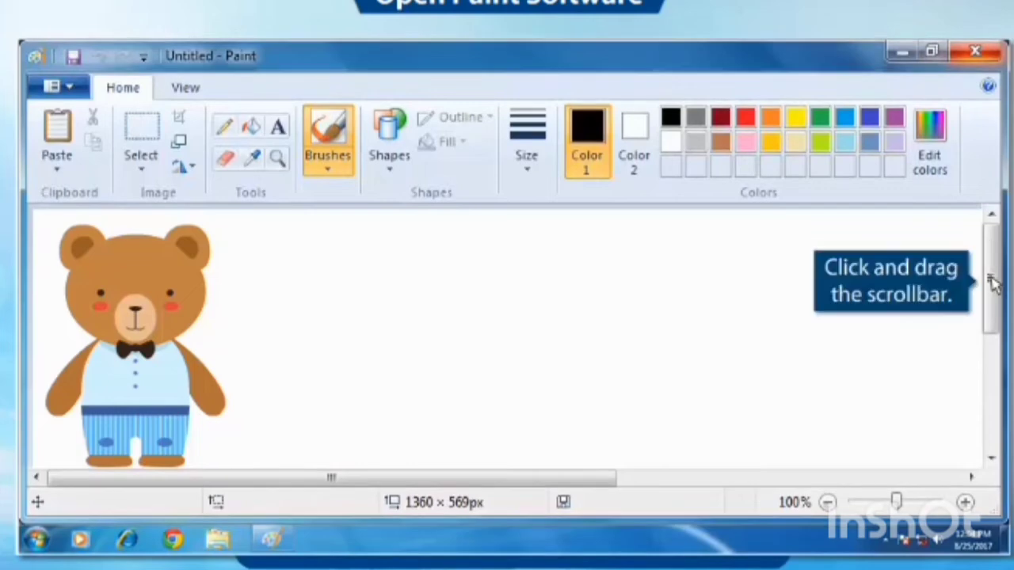
# Scroll the canvas with the bear picture vertically and horizontally to examine its hidden parts.
pyautogui.moveTo(993, 284); pyautogui.dragTo(958, 296)
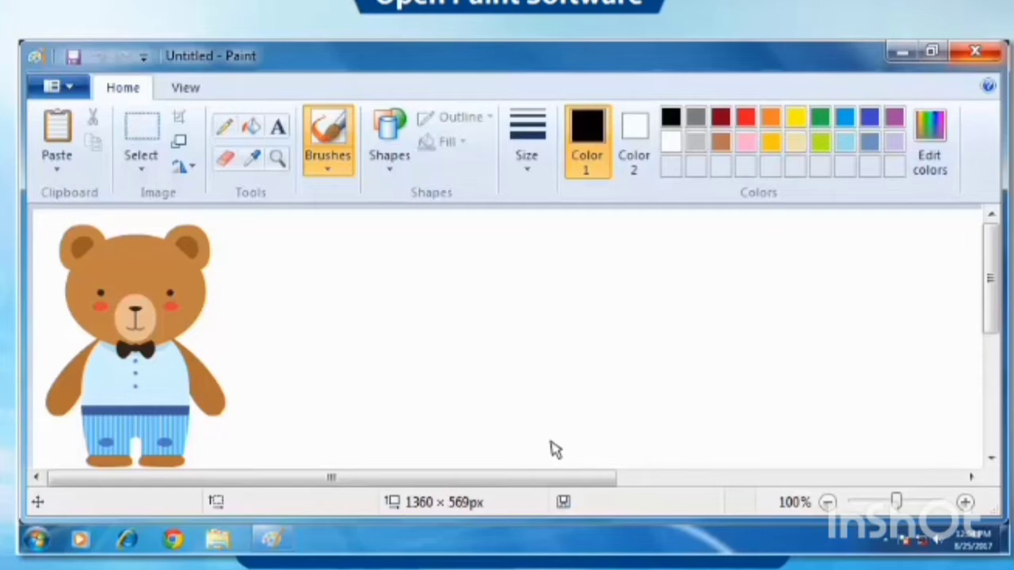
pyautogui.moveTo(330, 480)
pyautogui.mouseDown()
pyautogui.moveTo(419, 480)
pyautogui.moveTo(329, 482)
pyautogui.mouseUp()
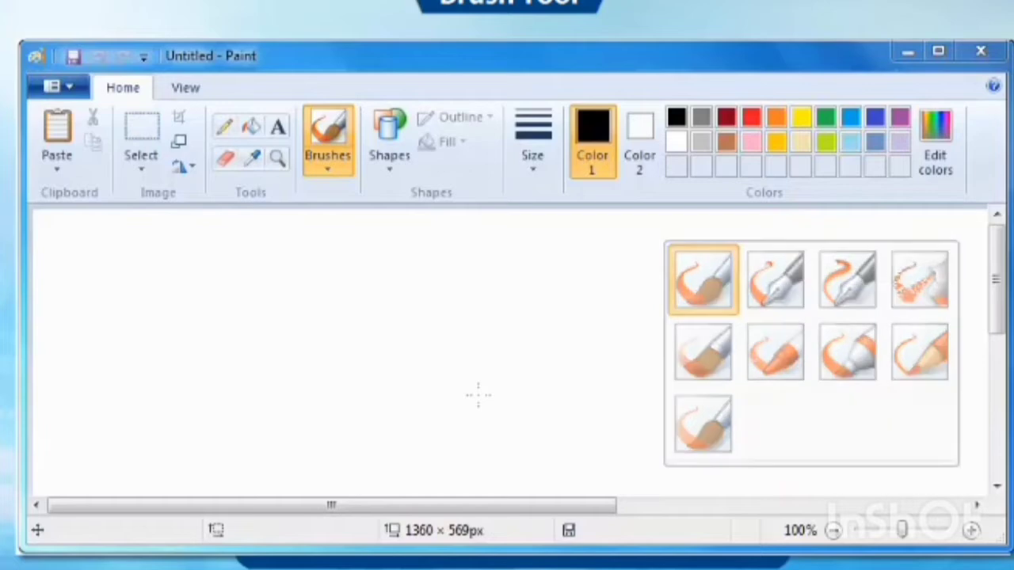
# Choose the Airbrush and spray a freehand black stroke across the blank canvas.
pyautogui.click(331, 175)
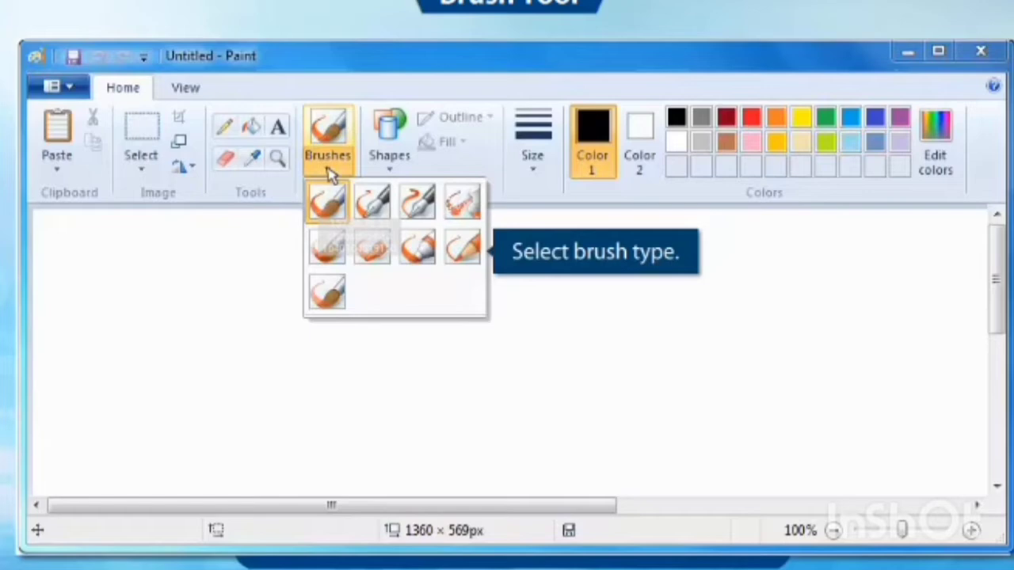
pyautogui.click(463, 203)
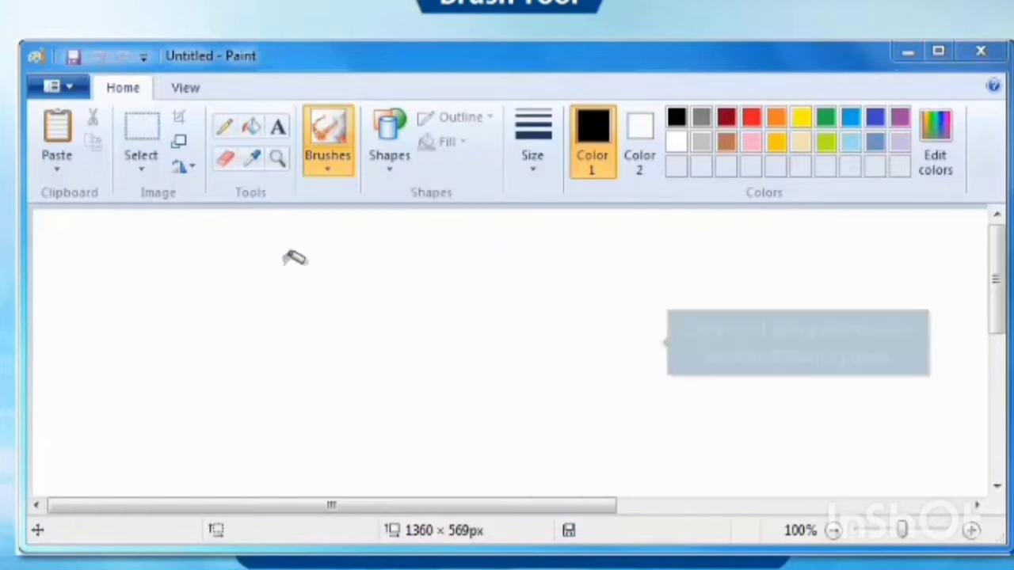
pyautogui.moveTo(214, 279)
pyautogui.mouseDown()
pyautogui.moveTo(435, 281)
pyautogui.moveTo(291, 292)
pyautogui.moveTo(289, 303)
pyautogui.moveTo(429, 310)
pyautogui.moveTo(254, 330)
pyautogui.moveTo(380, 335)
pyautogui.moveTo(385, 348)
pyautogui.moveTo(277, 367)
pyautogui.moveTo(428, 380)
pyautogui.mouseUp()
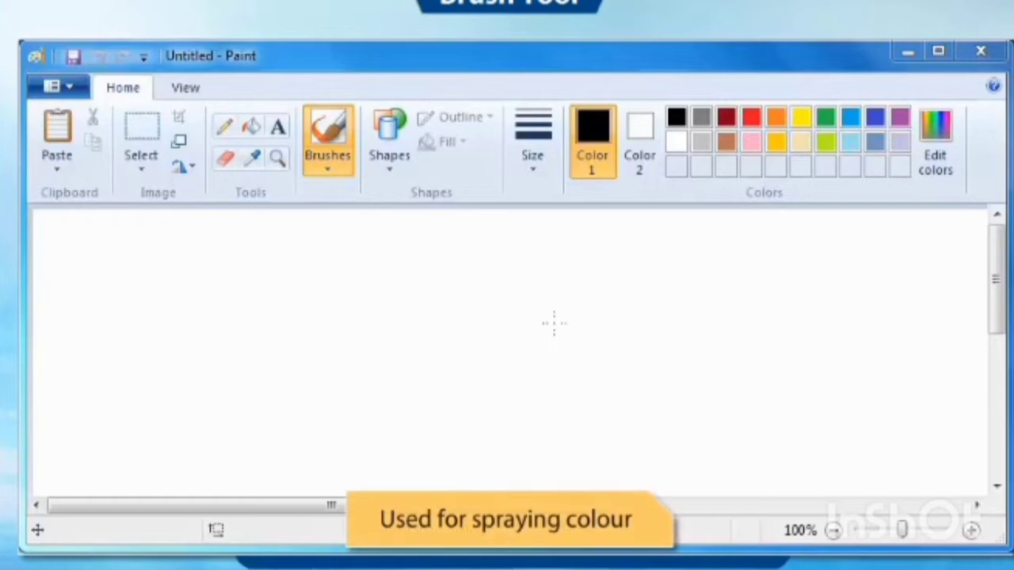
# Spray green foliage onto the top of the tree with the Airbrush at the second-thickest brush size.
pyautogui.click(329, 171)
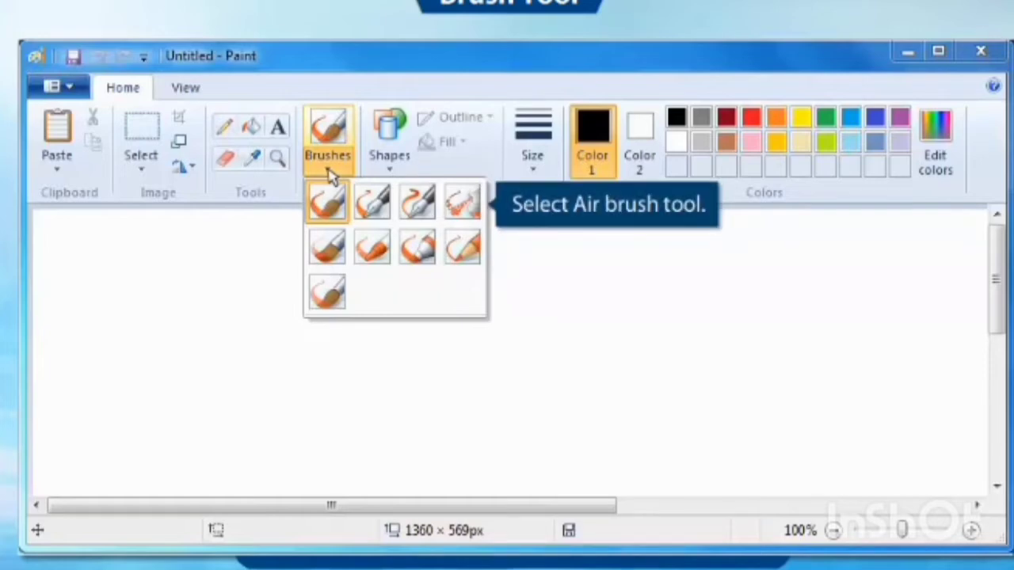
pyautogui.click(462, 204)
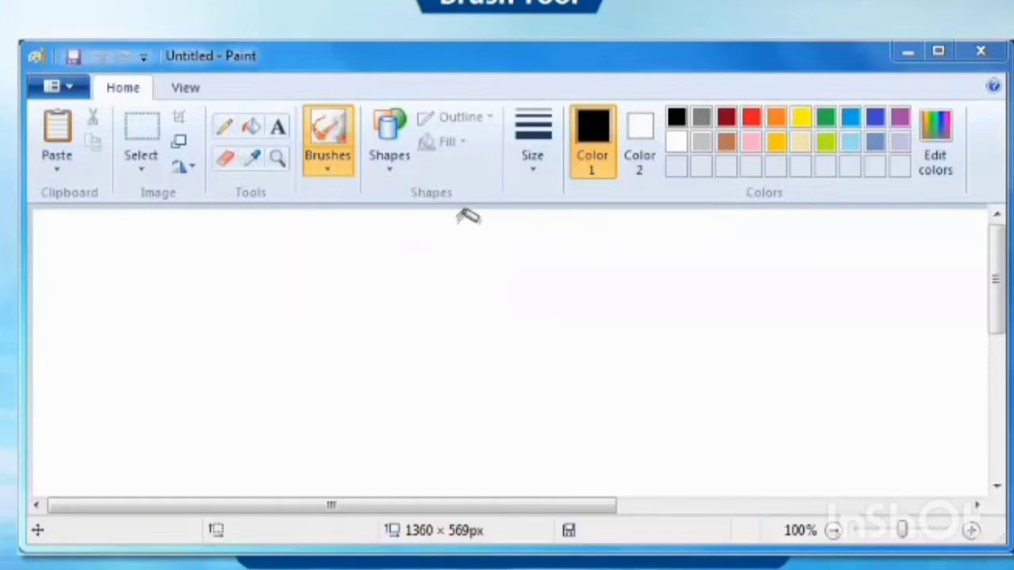
pyautogui.click(539, 179)
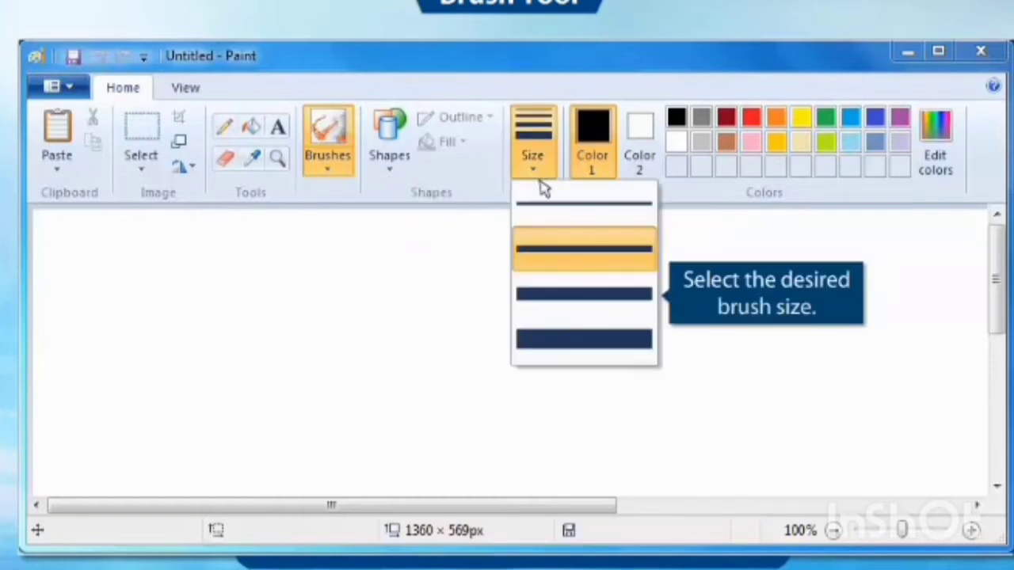
pyautogui.click(595, 301)
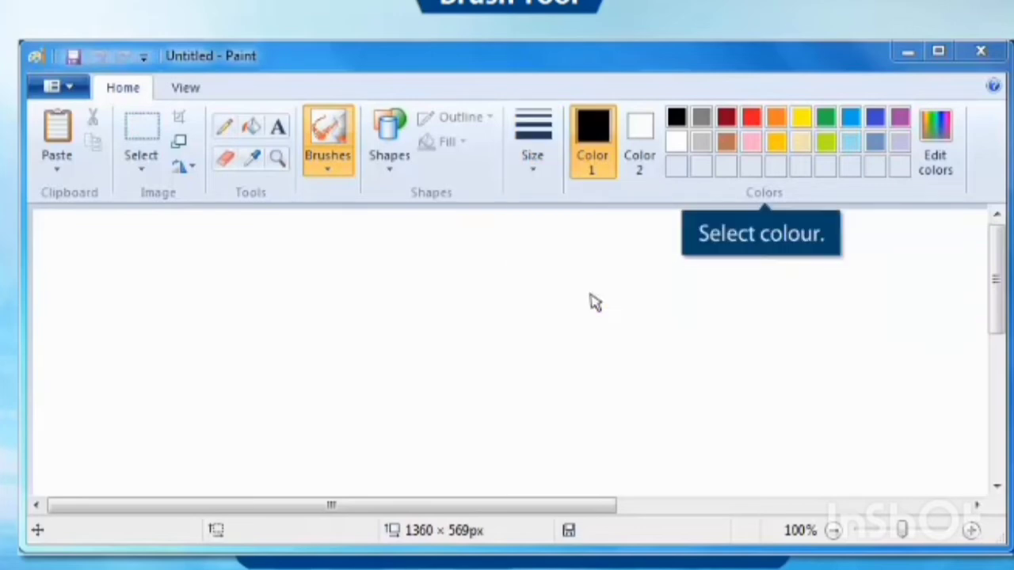
pyautogui.click(827, 119)
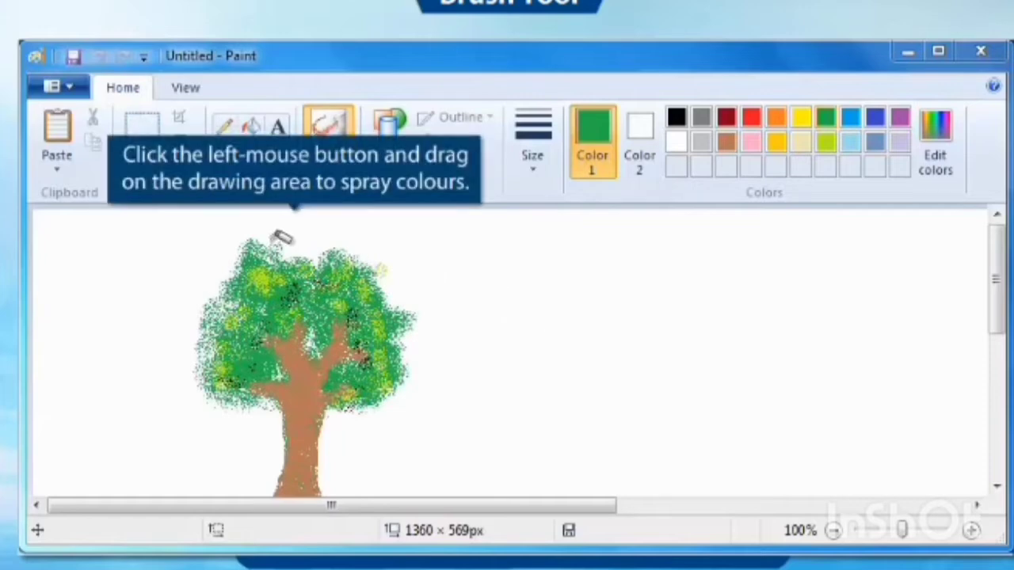
pyautogui.moveTo(282, 238)
pyautogui.mouseDown()
pyautogui.moveTo(331, 234)
pyautogui.moveTo(299, 247)
pyautogui.moveTo(323, 273)
pyautogui.mouseUp()
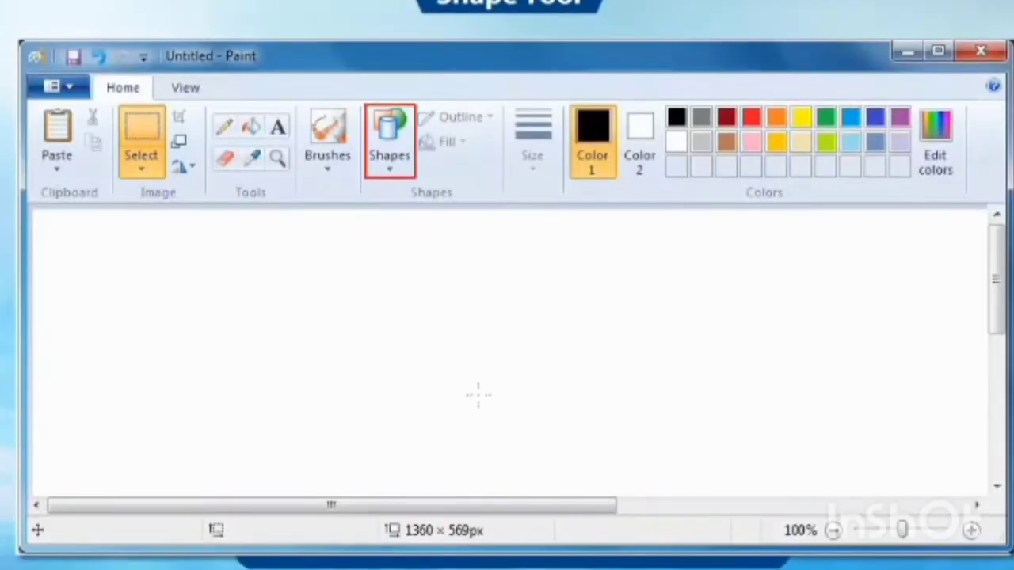
# Draw a bright blue Curve line horizontally across the blank canvas at the second-thinnest size and bend its middle upwards.
pyautogui.click(388, 152)
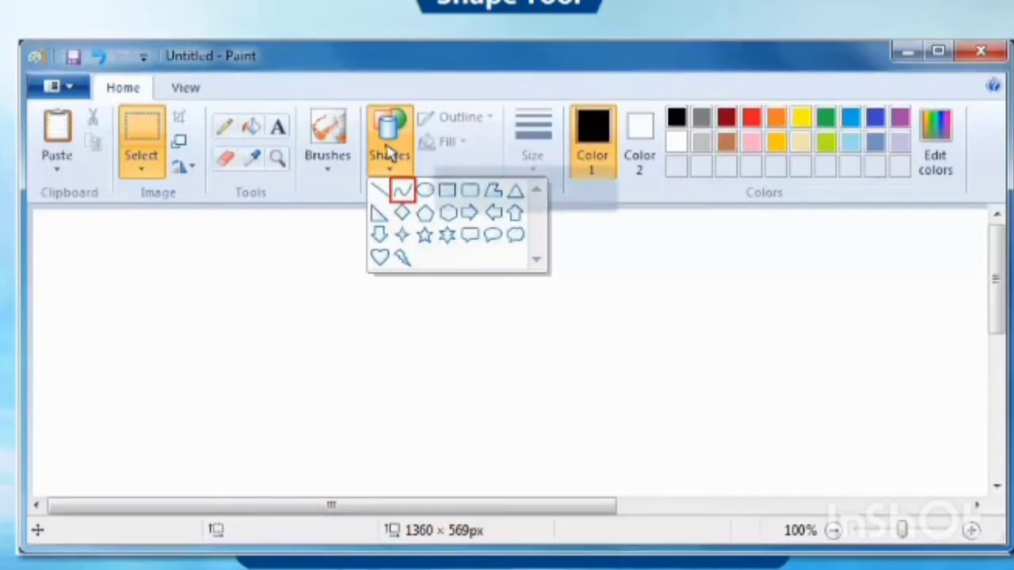
pyautogui.click(402, 191)
pyautogui.click(534, 170)
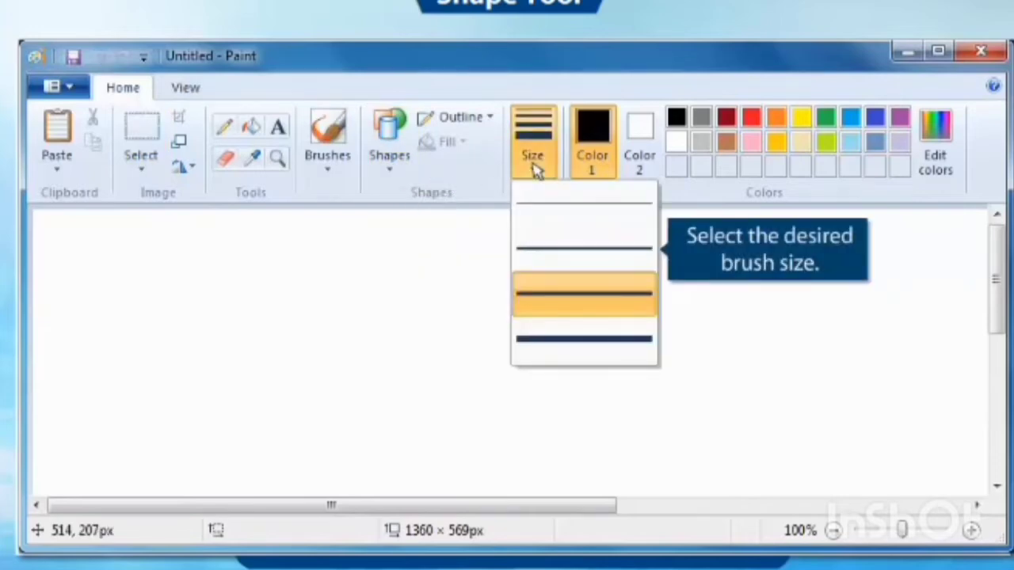
pyautogui.click(568, 247)
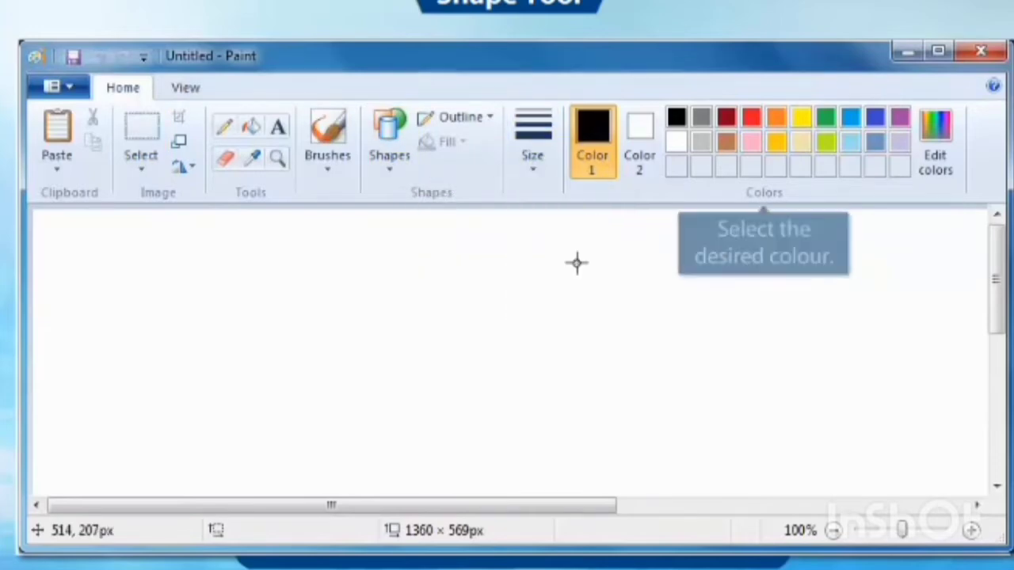
pyautogui.click(851, 119)
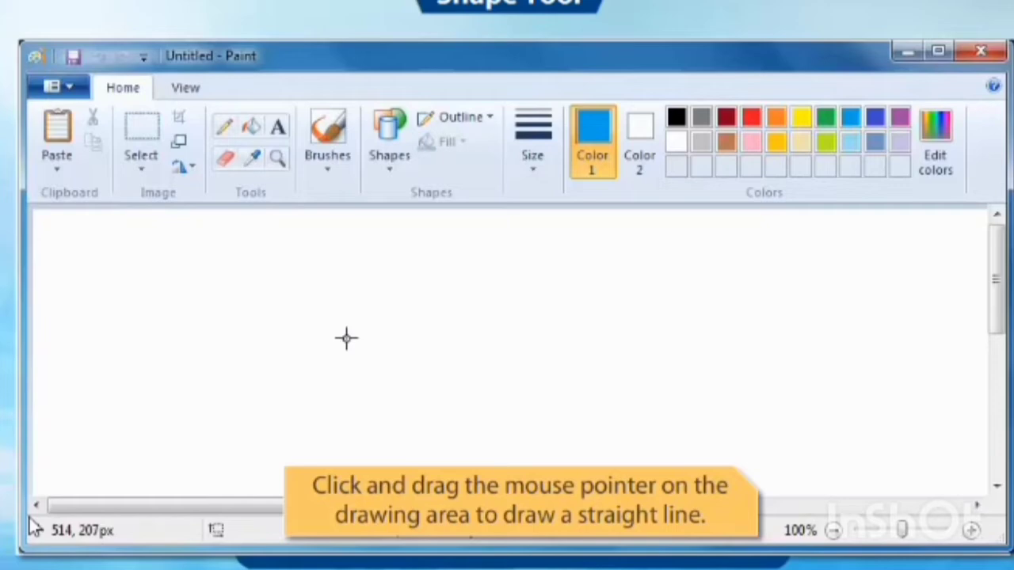
pyautogui.moveTo(346, 338); pyautogui.dragTo(673, 339)
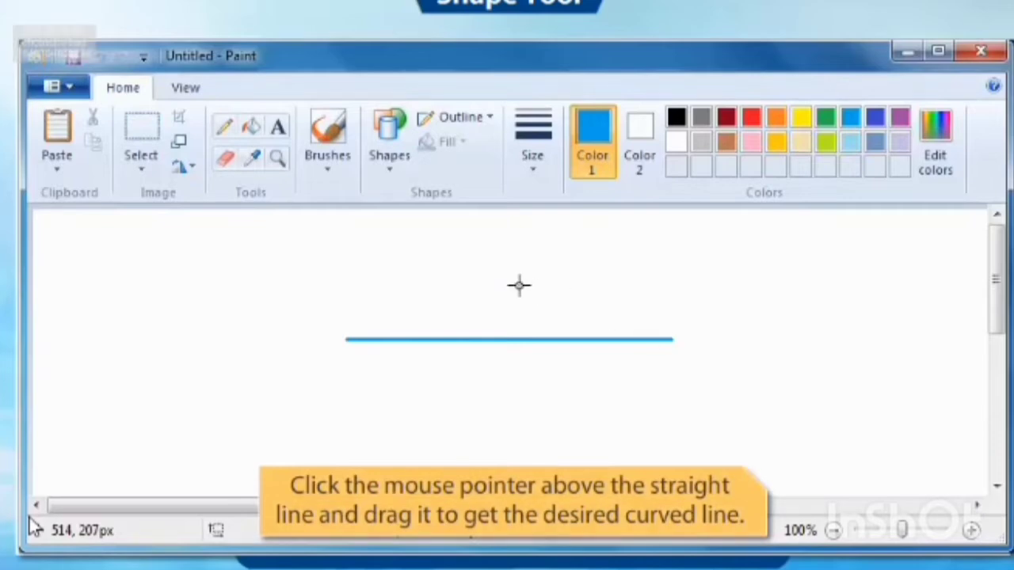
pyautogui.moveTo(520, 286); pyautogui.dragTo(519, 252)
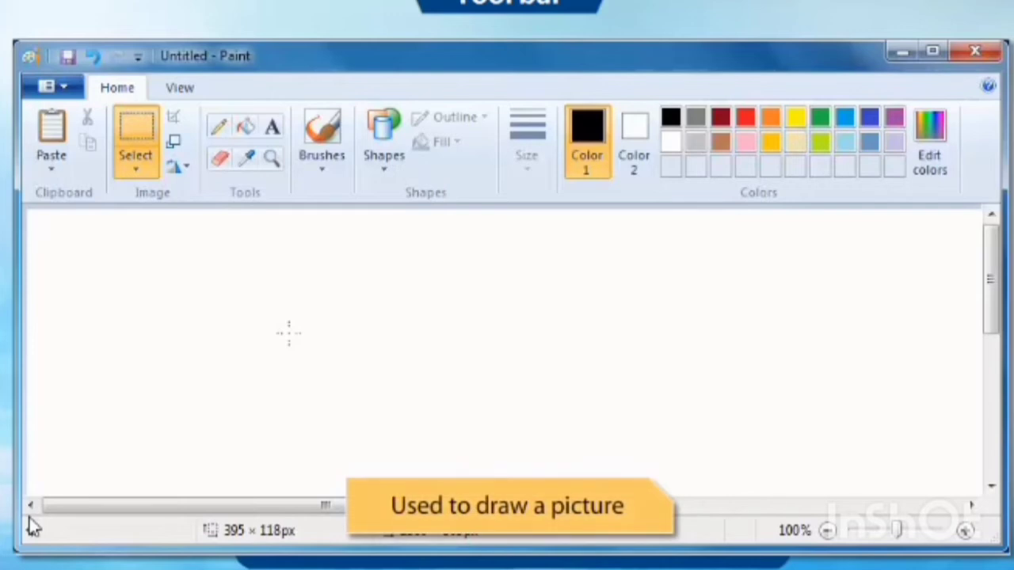
# Sketch a black flower outline with six petals, a curved stem and a leaf using the Pencil at the thinnest size.
pyautogui.click(220, 127)
pyautogui.click(526, 155)
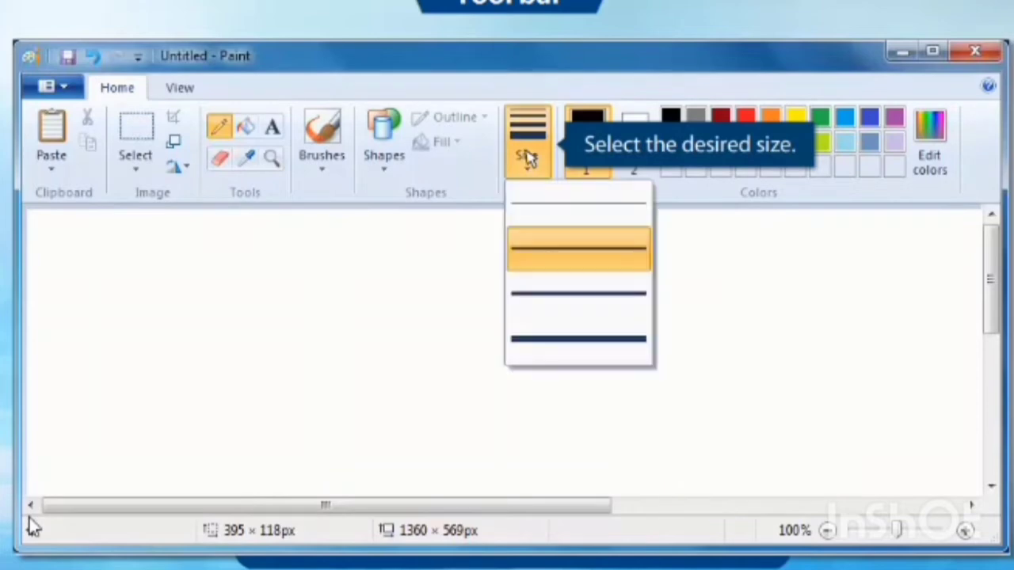
pyautogui.click(576, 212)
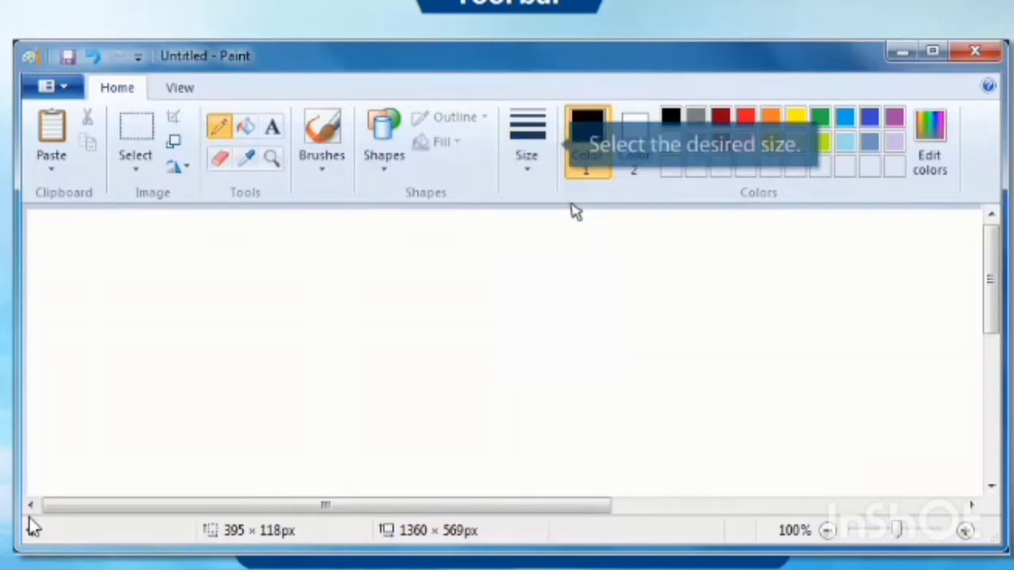
pyautogui.moveTo(252, 266)
pyautogui.mouseDown()
pyautogui.moveTo(206, 274)
pyautogui.moveTo(214, 322)
pyautogui.moveTo(254, 330)
pyautogui.moveTo(273, 285)
pyautogui.moveTo(235, 245)
pyautogui.moveTo(308, 298)
pyautogui.moveTo(276, 332)
pyautogui.moveTo(279, 356)
pyautogui.moveTo(232, 346)
pyautogui.moveTo(226, 356)
pyautogui.moveTo(173, 304)
pyautogui.moveTo(206, 280)
pyautogui.moveTo(191, 251)
pyautogui.moveTo(231, 241)
pyautogui.mouseUp()
pyautogui.moveTo(287, 337)
pyautogui.mouseDown()
pyautogui.moveTo(317, 396)
pyautogui.moveTo(316, 335)
pyautogui.moveTo(335, 362)
pyautogui.moveTo(420, 325)
pyautogui.moveTo(372, 325)
pyautogui.moveTo(388, 342)
pyautogui.moveTo(402, 337)
pyautogui.mouseUp()
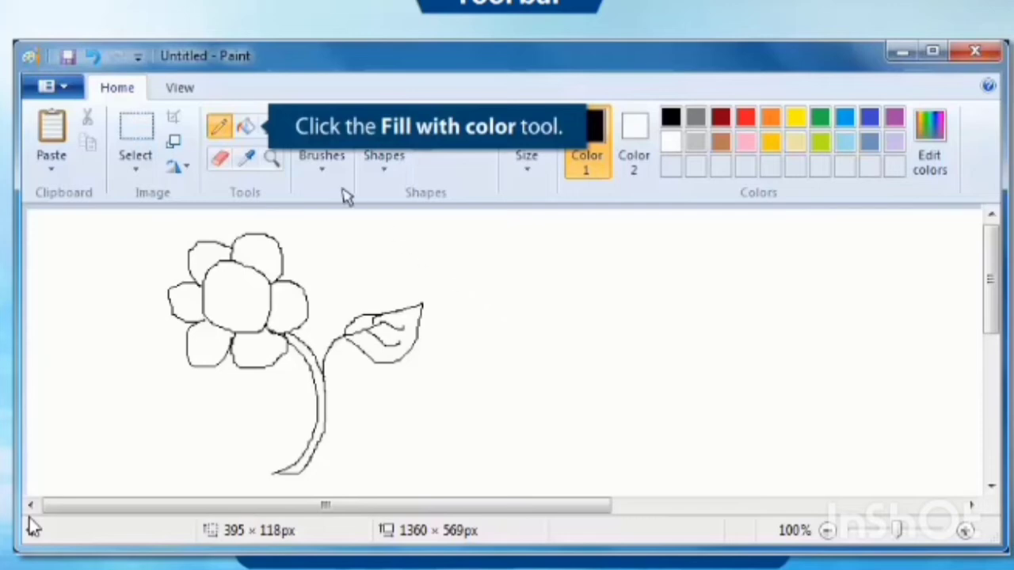
# Fill all six petals of the flower with orange using the Fill with color tool.
pyautogui.click(248, 129)
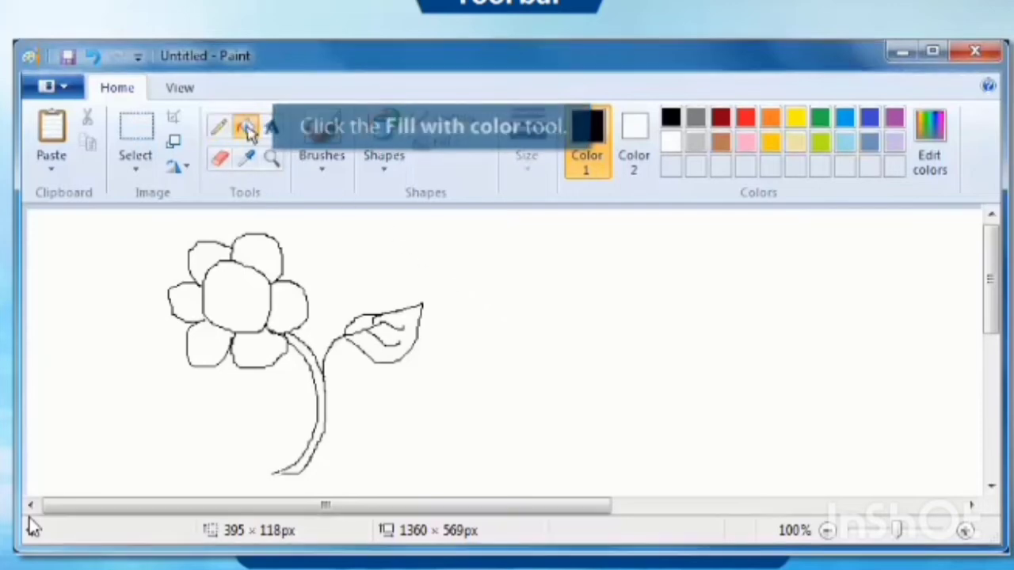
pyautogui.click(773, 119)
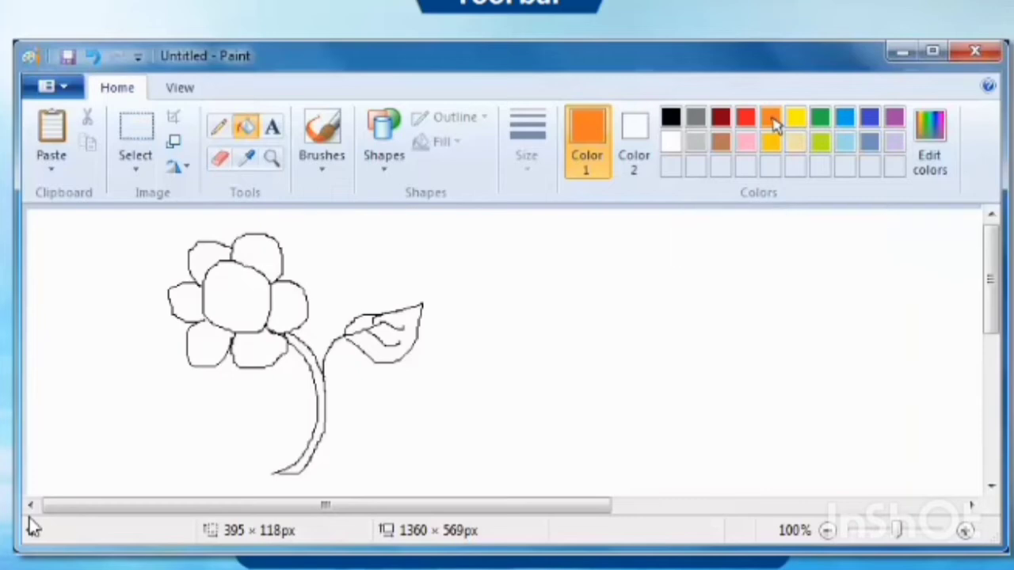
pyautogui.click(259, 252)
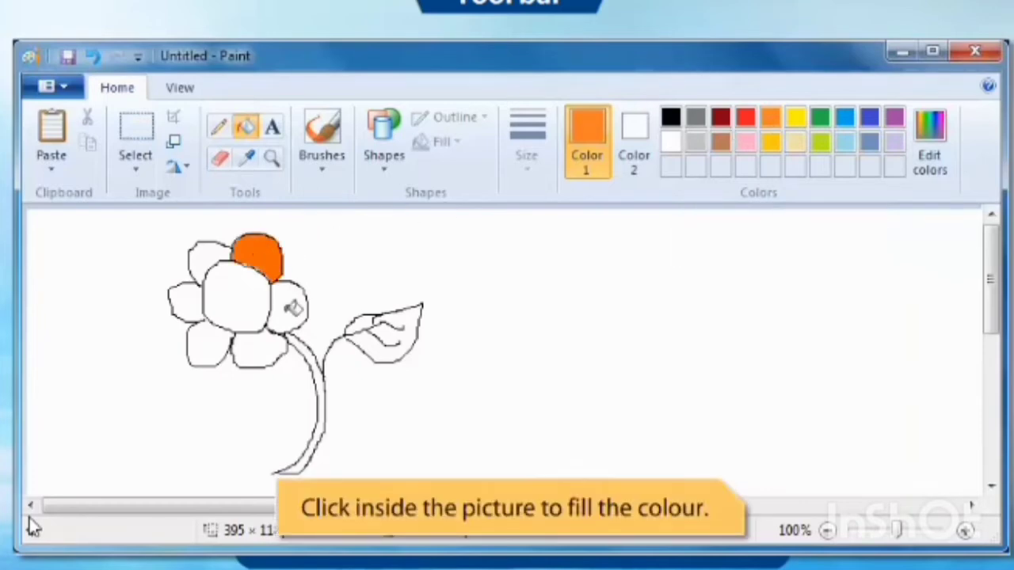
pyautogui.click(289, 305)
pyautogui.click(257, 349)
pyautogui.click(210, 347)
pyautogui.click(192, 301)
pyautogui.click(209, 259)
# Fill the flower's round centre with yellow, the stem with lime and the leaf with green.
pyautogui.click(796, 119)
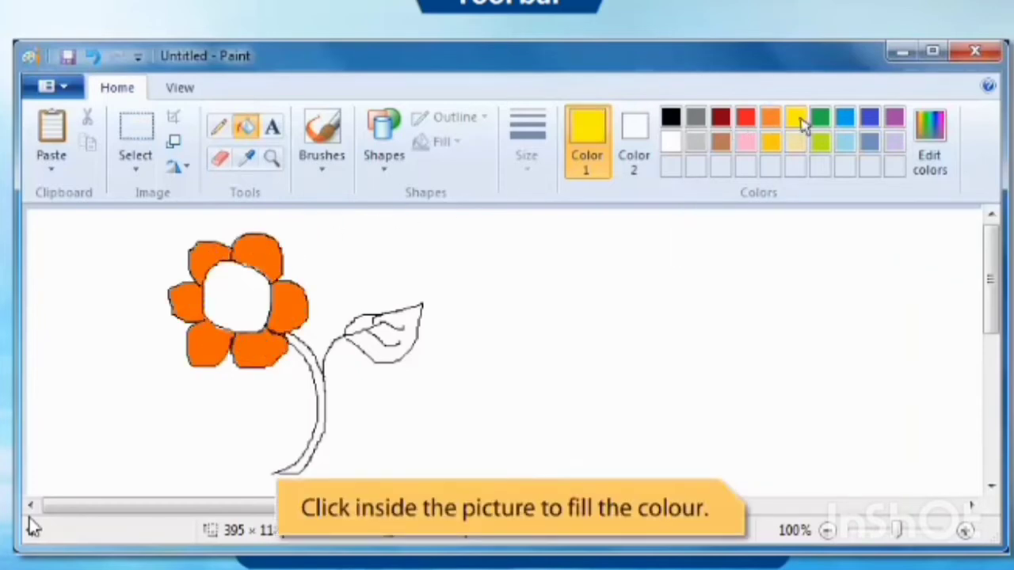
pyautogui.click(237, 297)
pyautogui.click(820, 143)
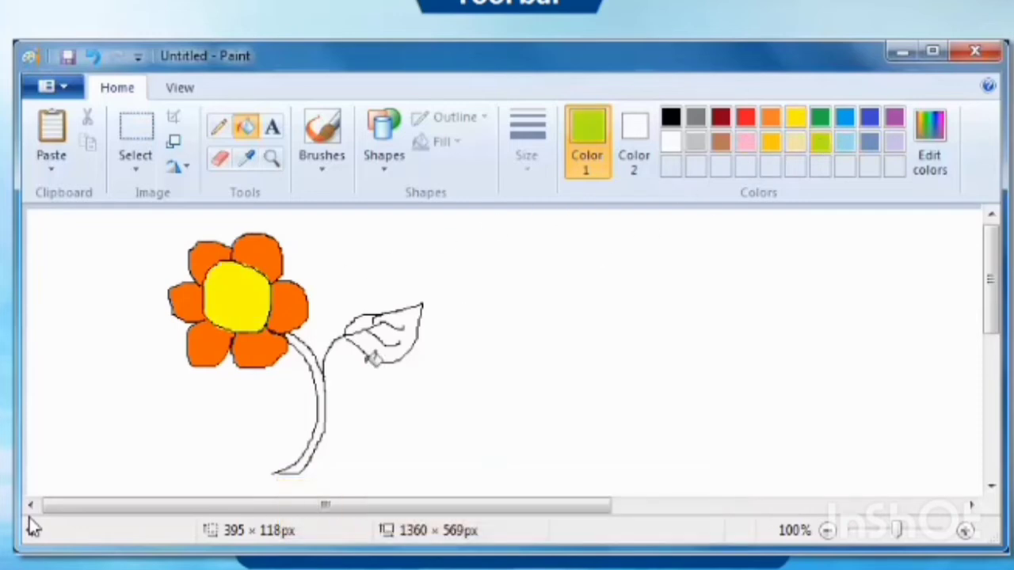
pyautogui.click(320, 381)
pyautogui.click(821, 119)
pyautogui.click(386, 339)
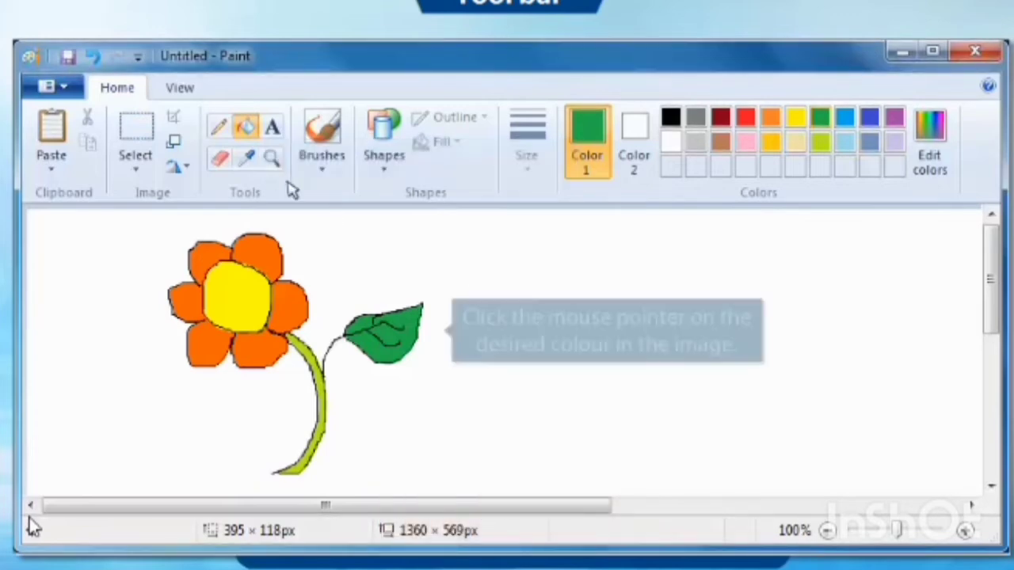
# Pick up the orange from the flower's upper petal with the Color picker and try drawing a shape in the blank area beside the leaf.
pyautogui.click(248, 160)
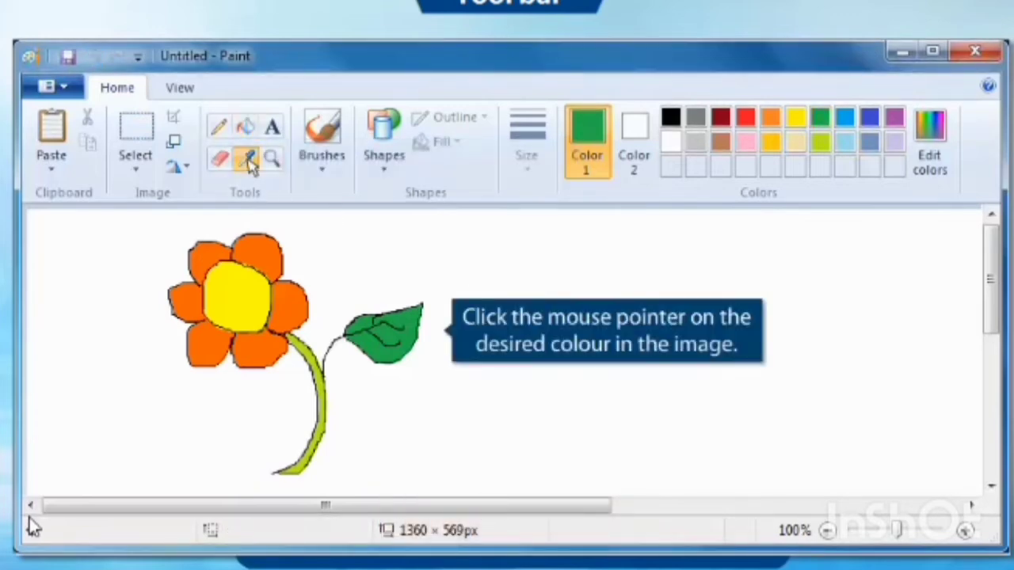
pyautogui.click(269, 254)
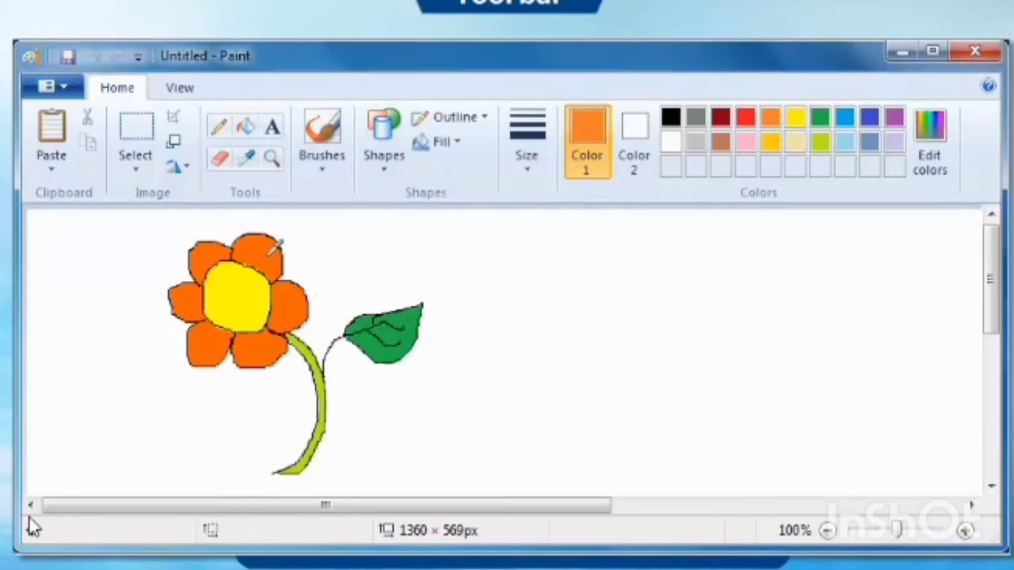
pyautogui.moveTo(539, 302); pyautogui.dragTo(711, 399)
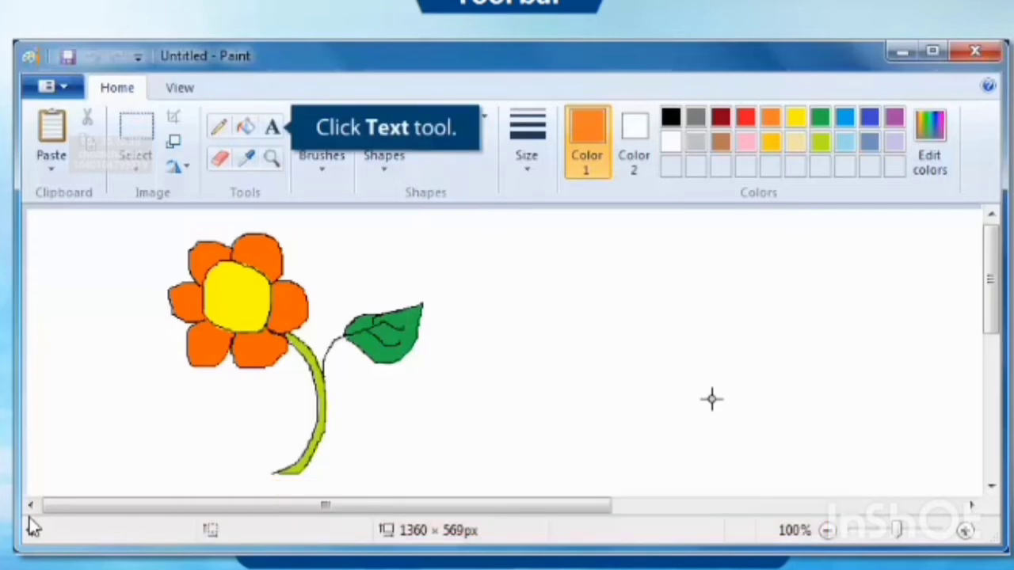
# Add the orange text "Flower" in Calibri, size 11, beside the lower end of the stem.
pyautogui.click(272, 129)
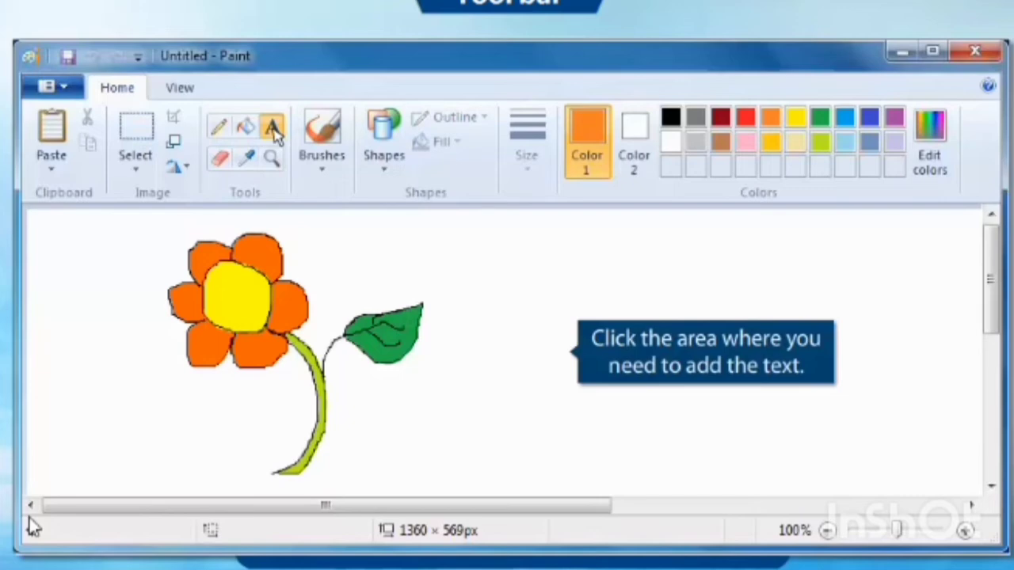
pyautogui.click(168, 450)
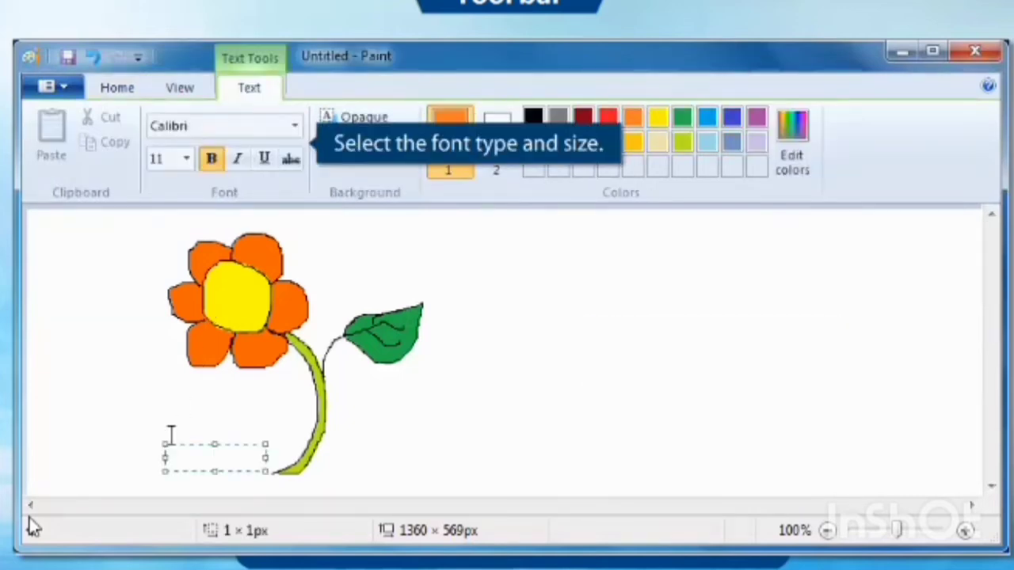
pyautogui.click(294, 126)
pyautogui.click(293, 128)
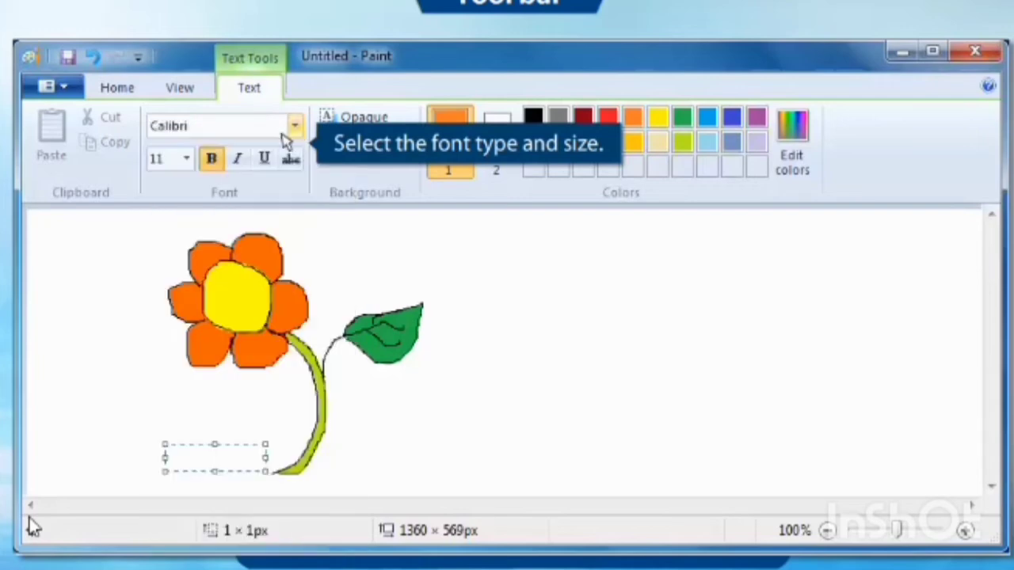
pyautogui.click(188, 160)
pyautogui.click(187, 160)
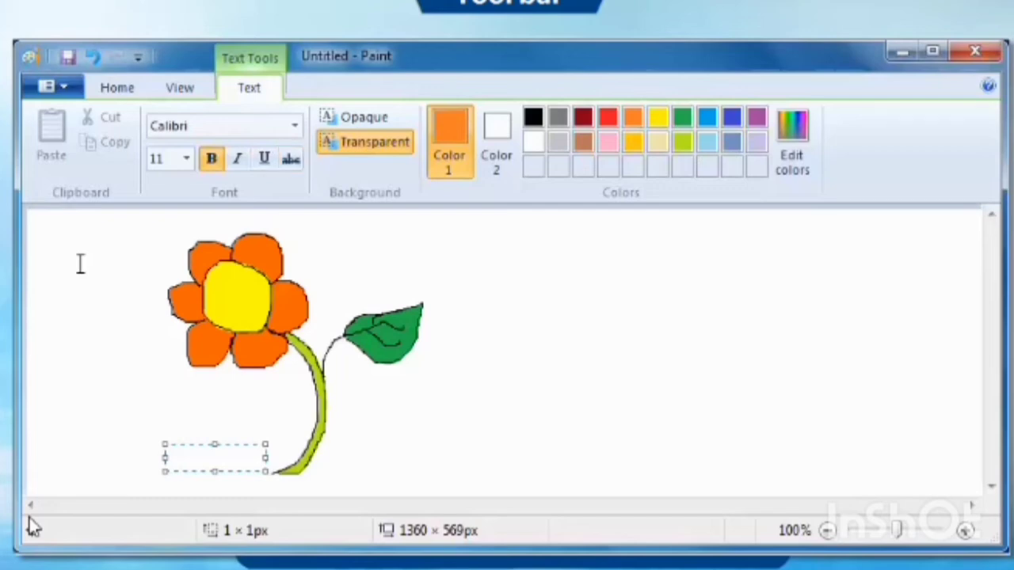
pyautogui.write('Flower')
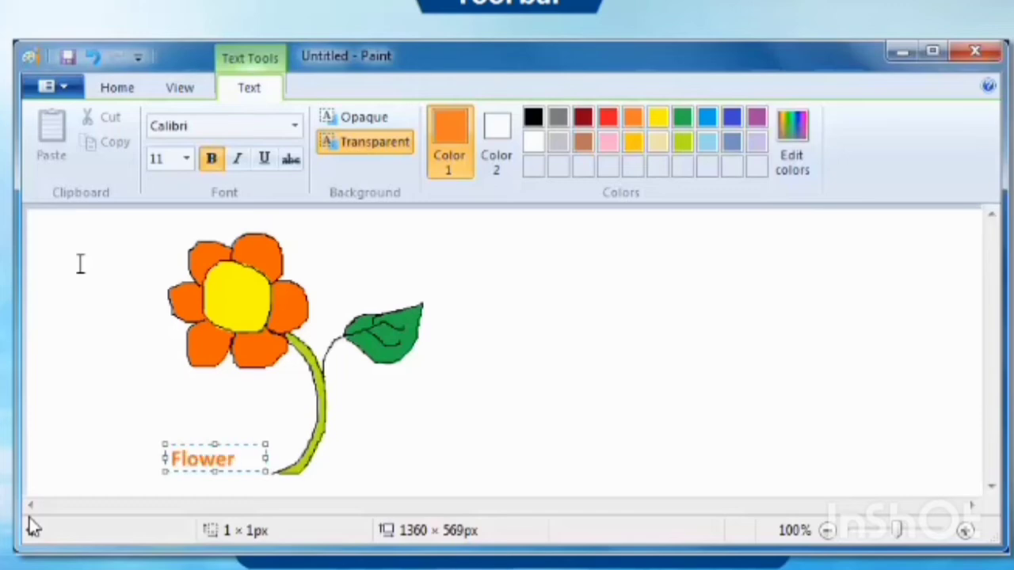
pyautogui.click(80, 264)
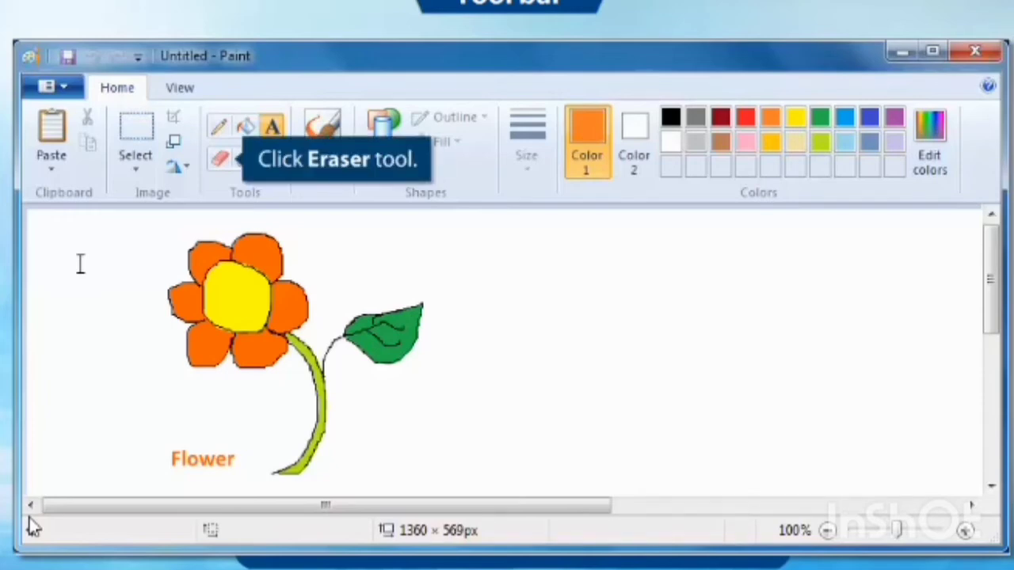
# Erase a rectangular patch from the middle of the green leaf with the Eraser.
pyautogui.click(221, 158)
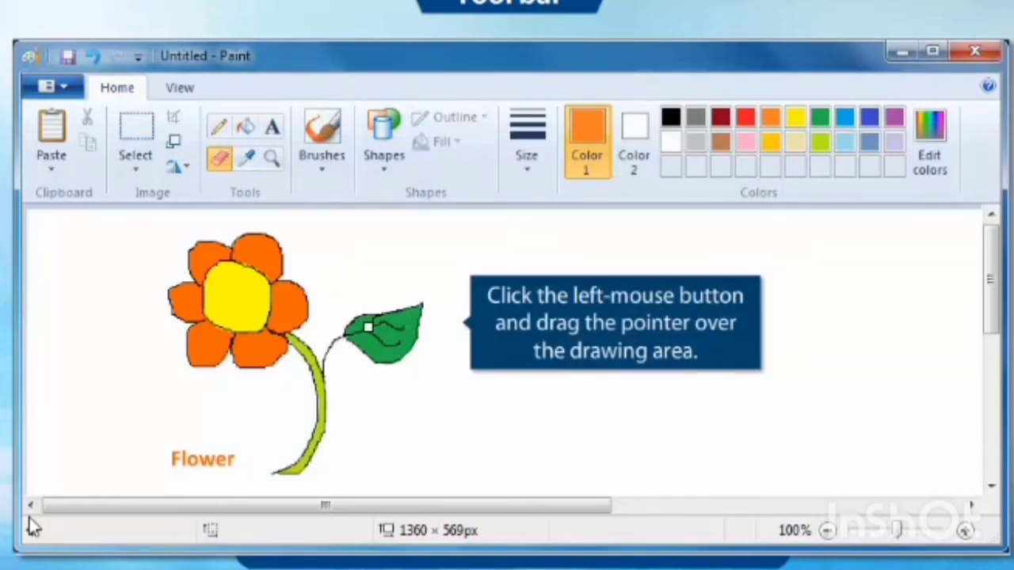
pyautogui.moveTo(368, 327)
pyautogui.mouseDown()
pyautogui.moveTo(413, 332)
pyautogui.moveTo(366, 339)
pyautogui.moveTo(410, 345)
pyautogui.mouseUp()
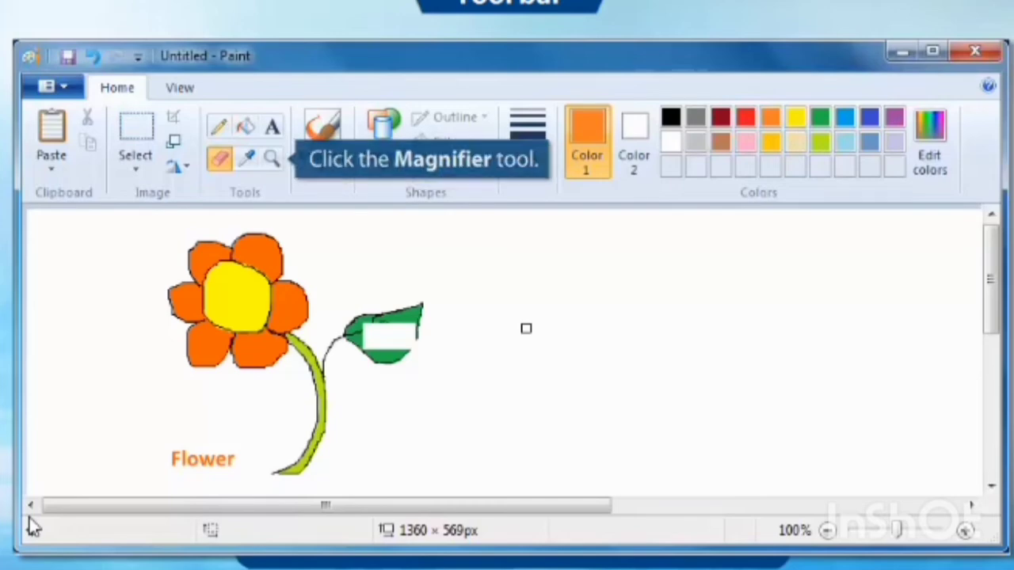
# Choose the Magnifier and position its frame over the upper part of the flower and leaf.
pyautogui.click(272, 159)
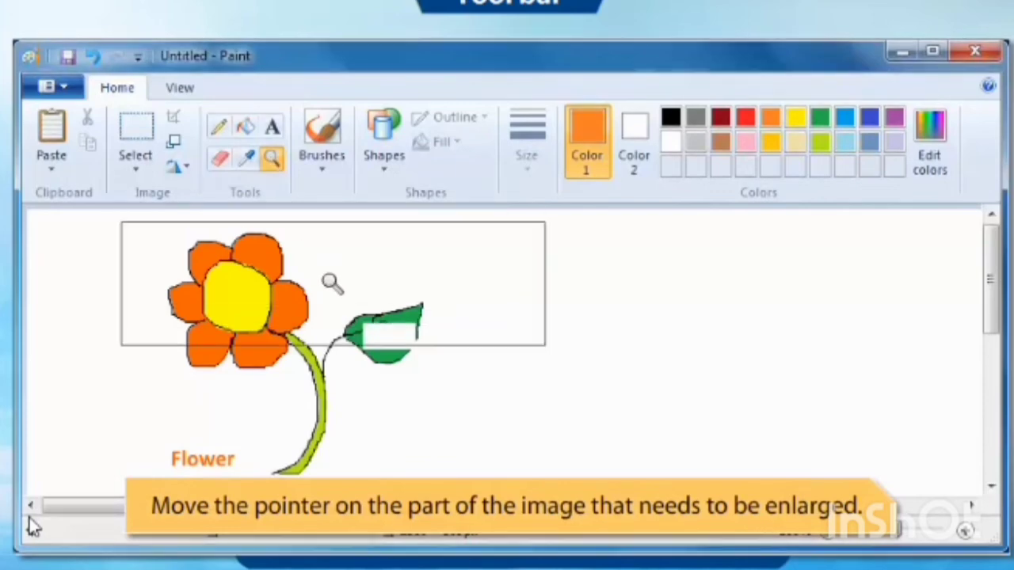